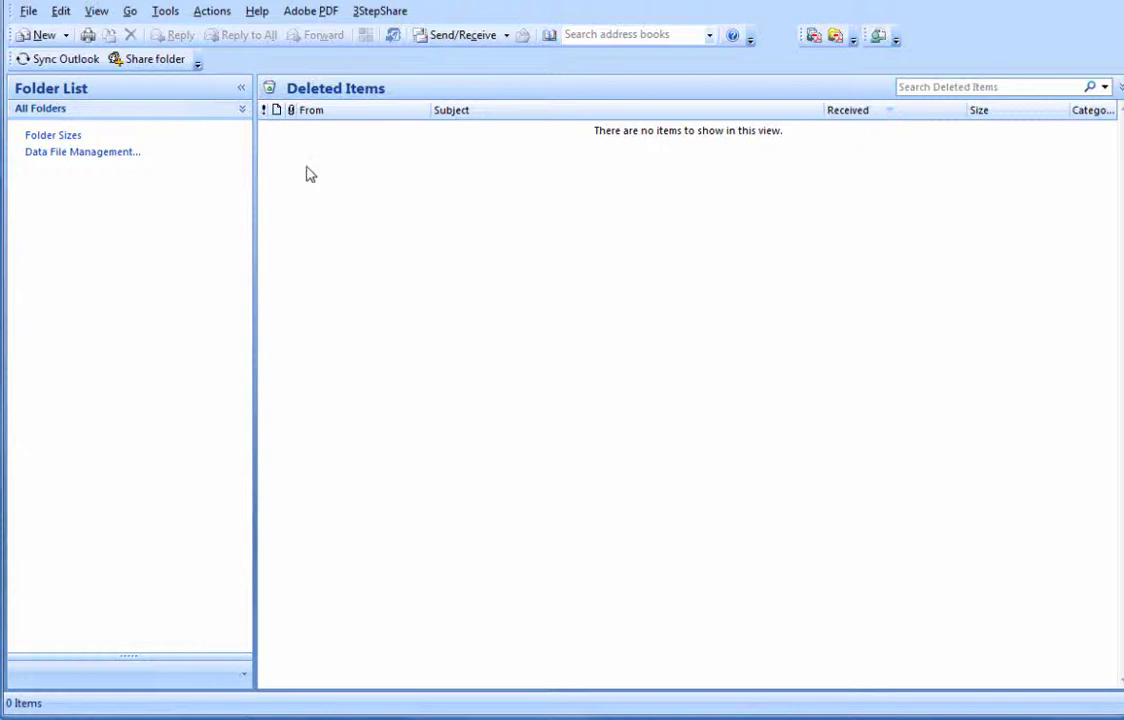
- Open Account Settings from the Tools menu and start adding a new e-mail account
{"action": "left_click", "coordinate": [157, 14]}
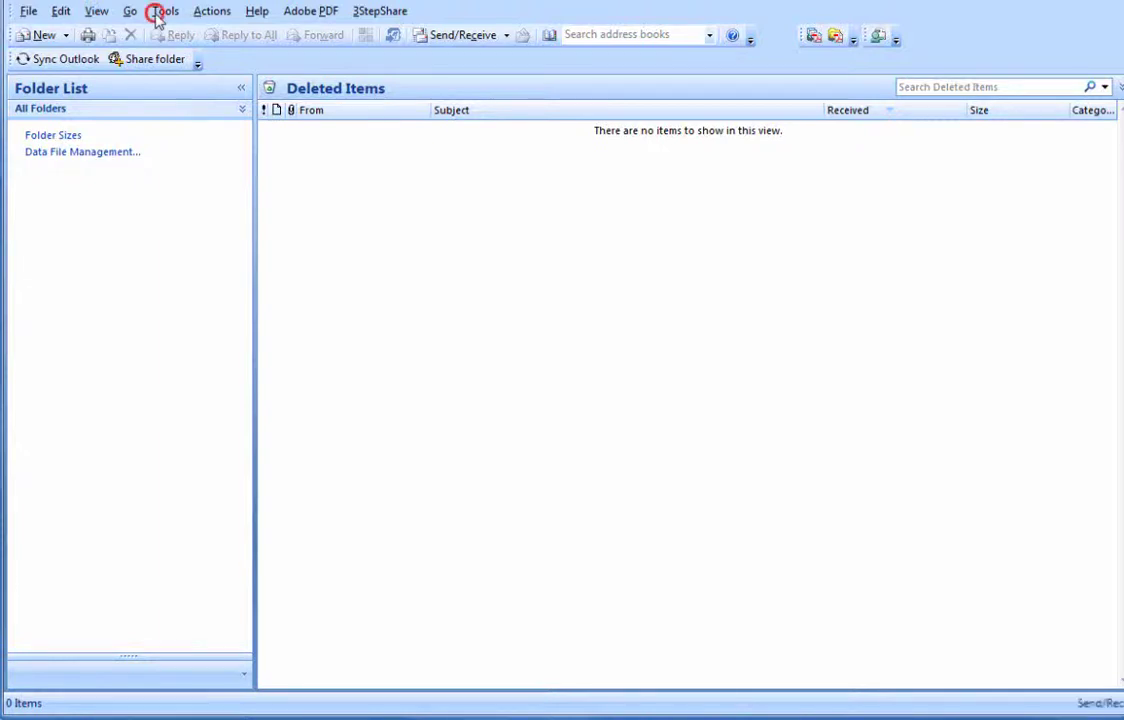
{"action": "left_click", "coordinate": [166, 12]}
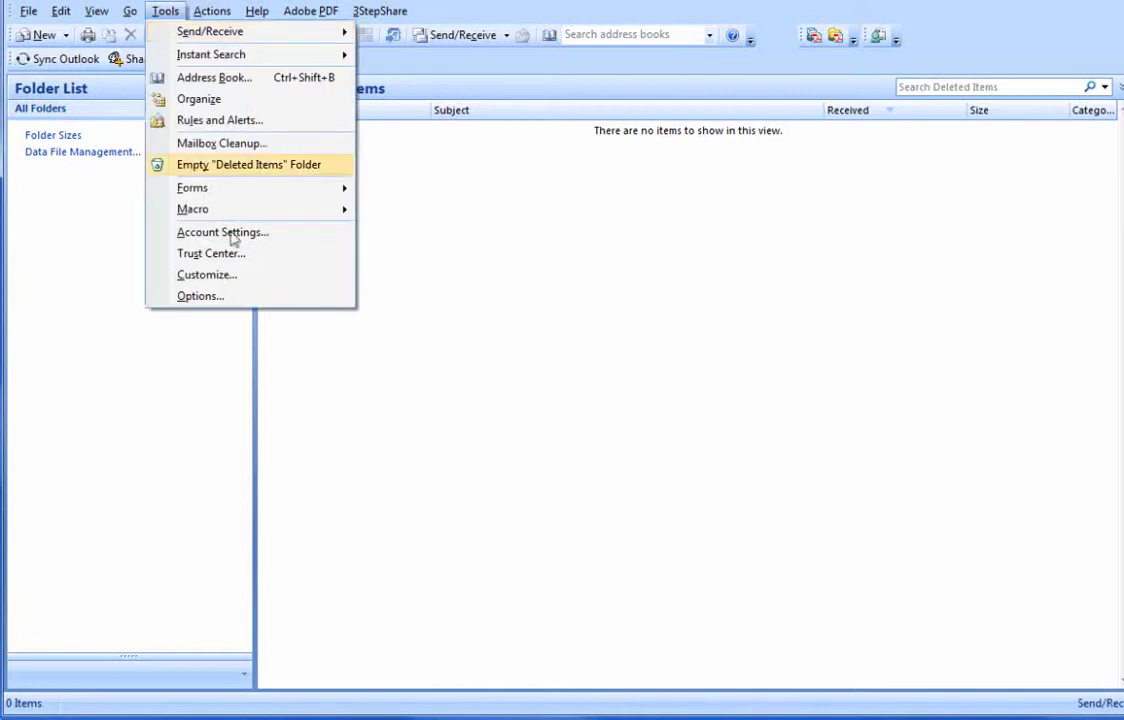
{"action": "left_click", "coordinate": [229, 231]}
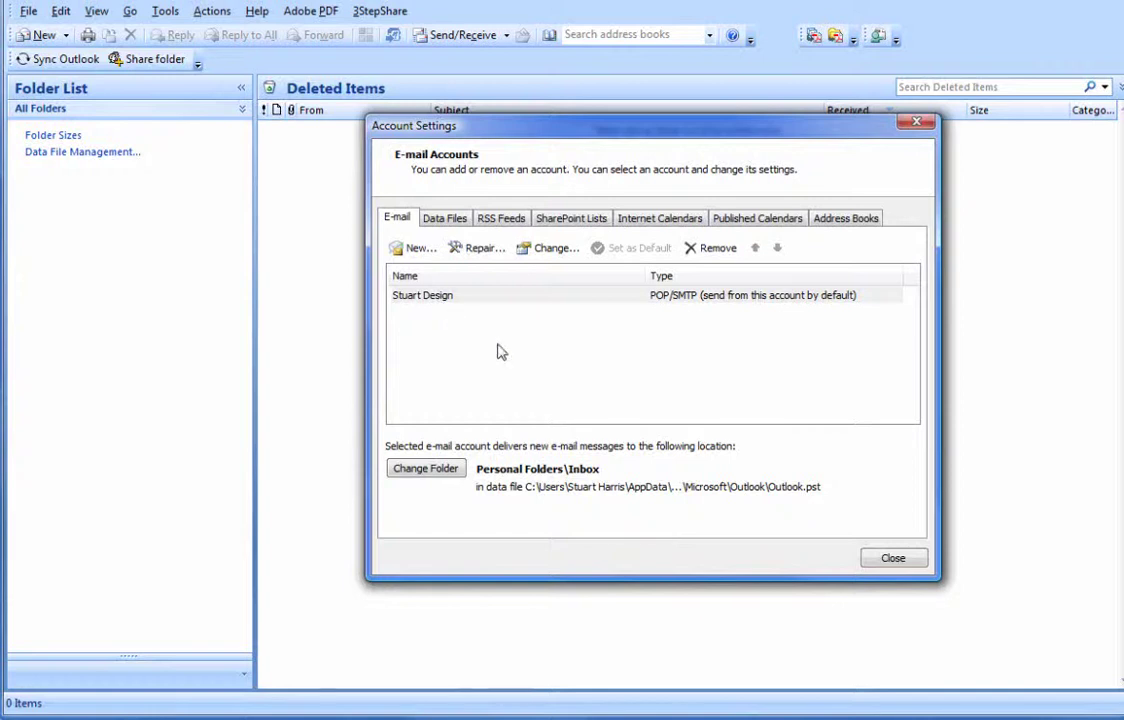
{"action": "left_click", "coordinate": [418, 250]}
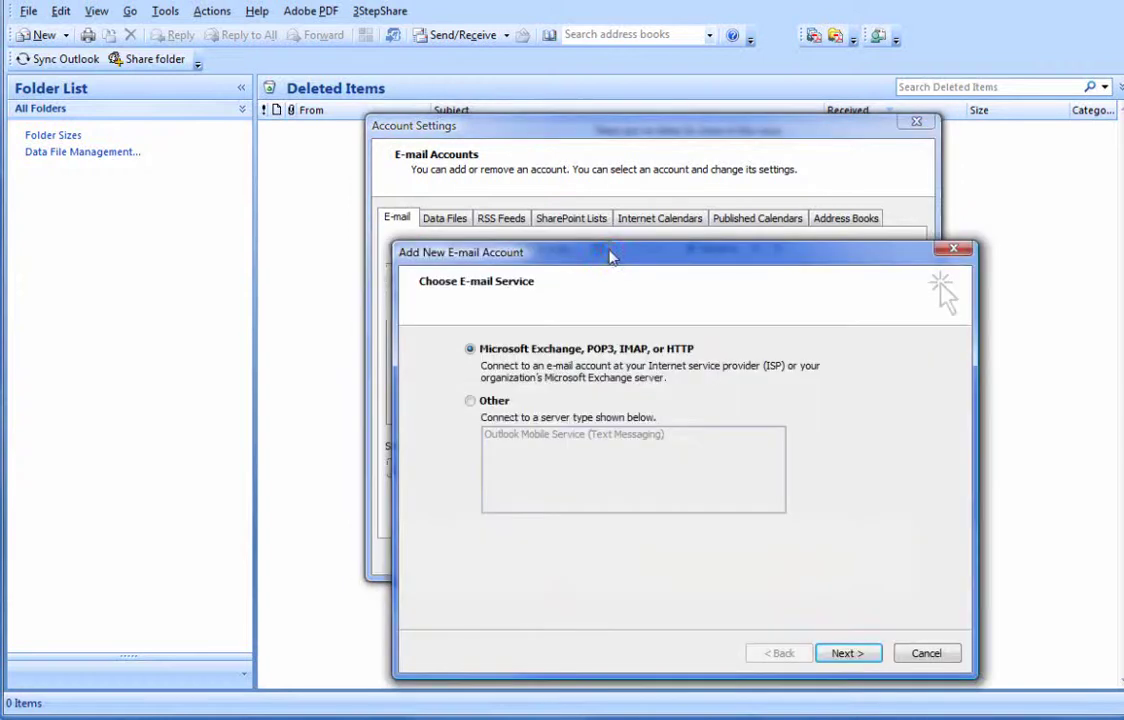
- In the Add New E-mail Account wizard, choose manual server configuration with Internet E-mail as the service
{"action": "left_click", "coordinate": [609, 251]}
{"action": "left_click_drag", "start_coordinate": [609, 251], "coordinate": [595, 183]}
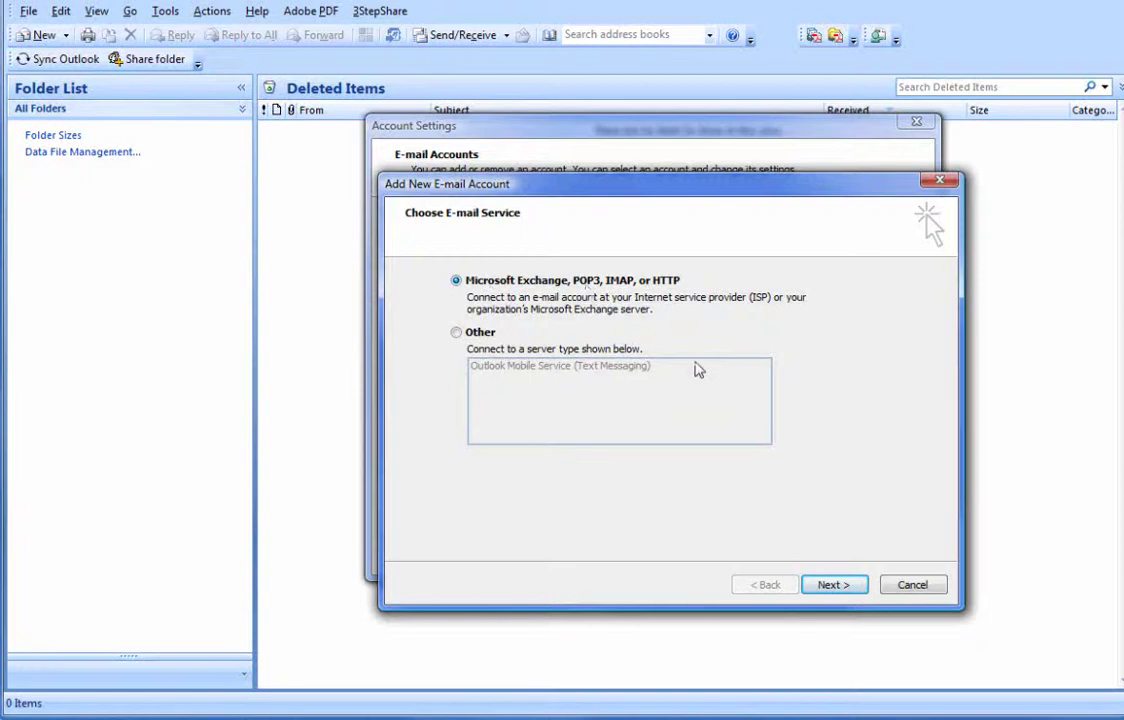
{"action": "left_click", "coordinate": [840, 586]}
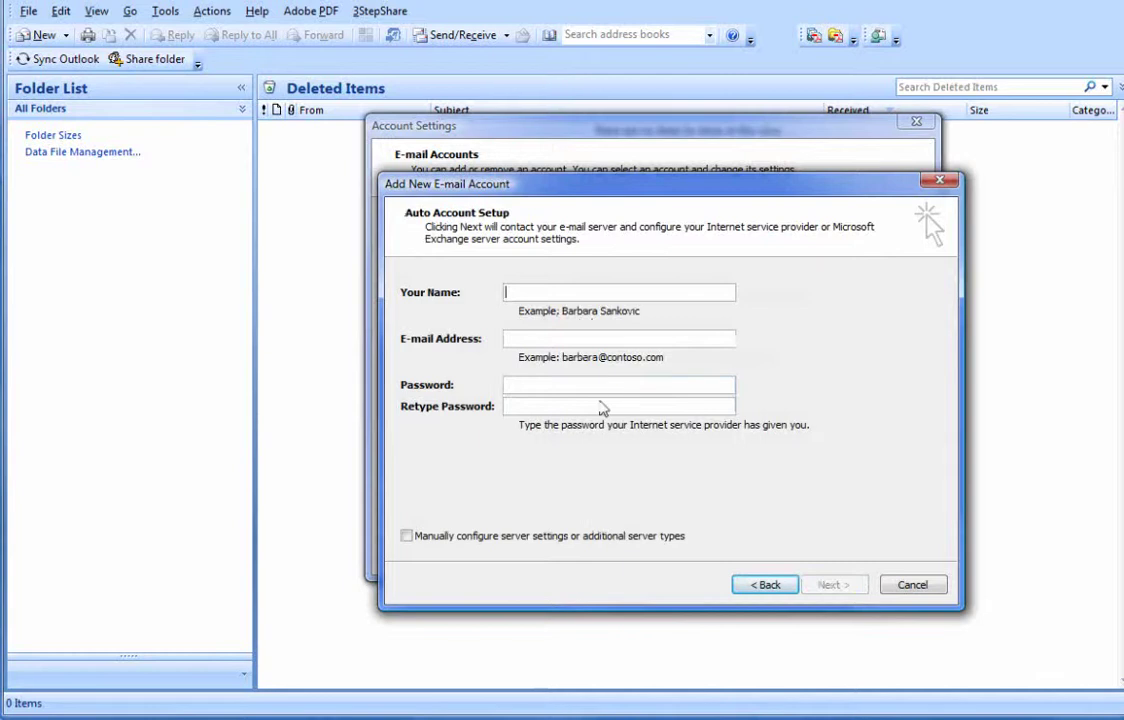
{"action": "left_click", "coordinate": [406, 537]}
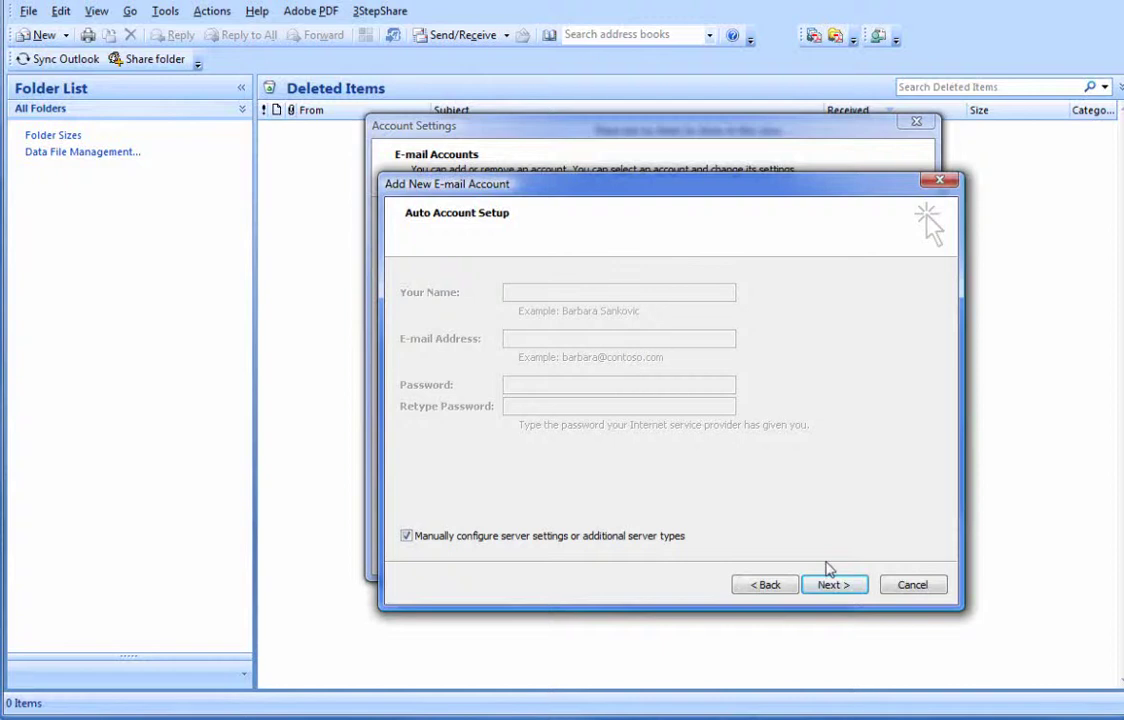
{"action": "left_click", "coordinate": [858, 583]}
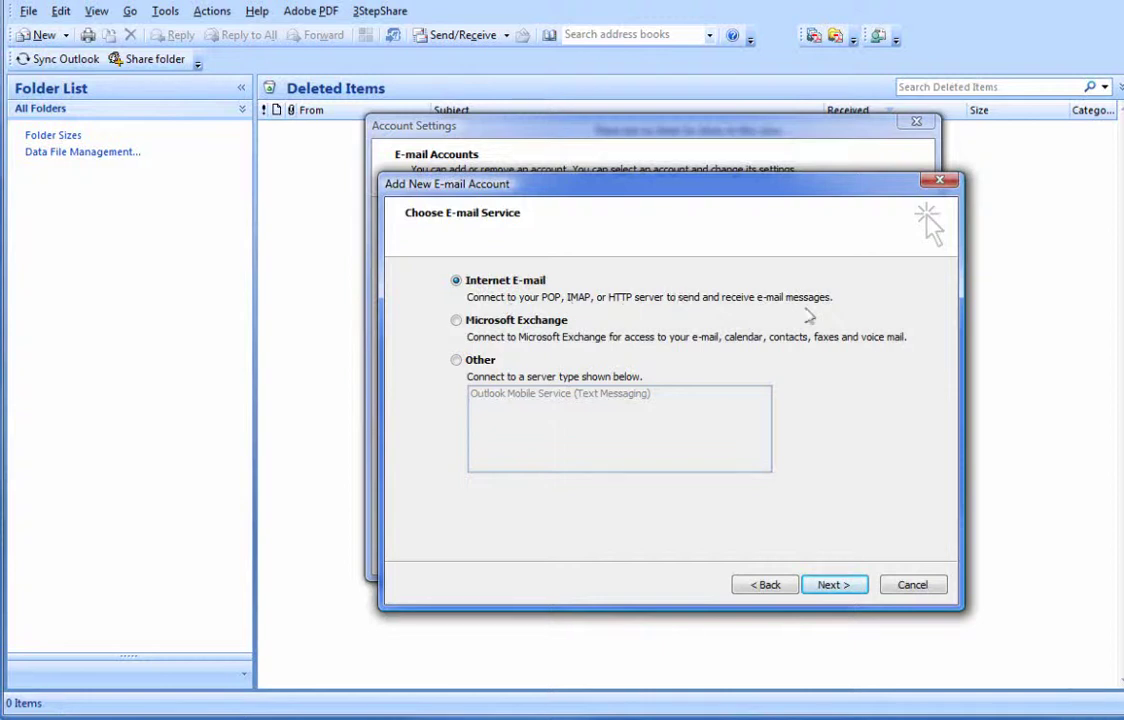
{"action": "left_click", "coordinate": [838, 585]}
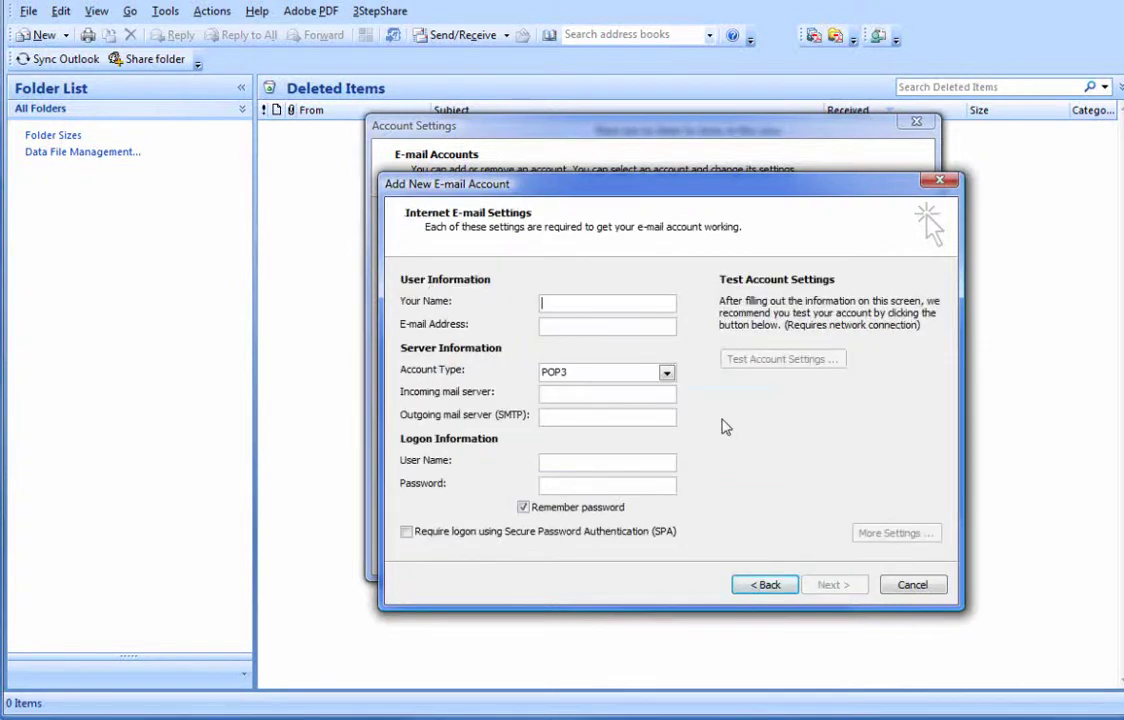
- Enter the account holder's full name and the account's e-mail address
{"action": "left_click", "coordinate": [634, 304]}
{"action": "type", "text": "S"}
{"action": "key", "text": "BackSpace"}
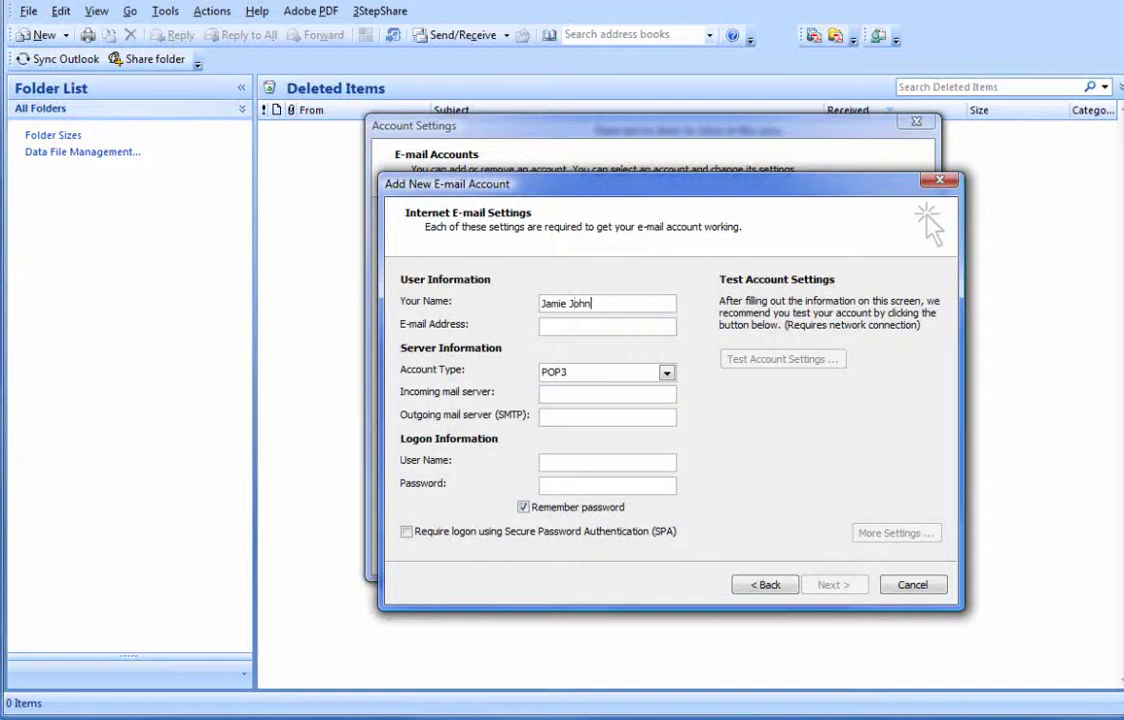
{"action": "left_click", "coordinate": [550, 324]}
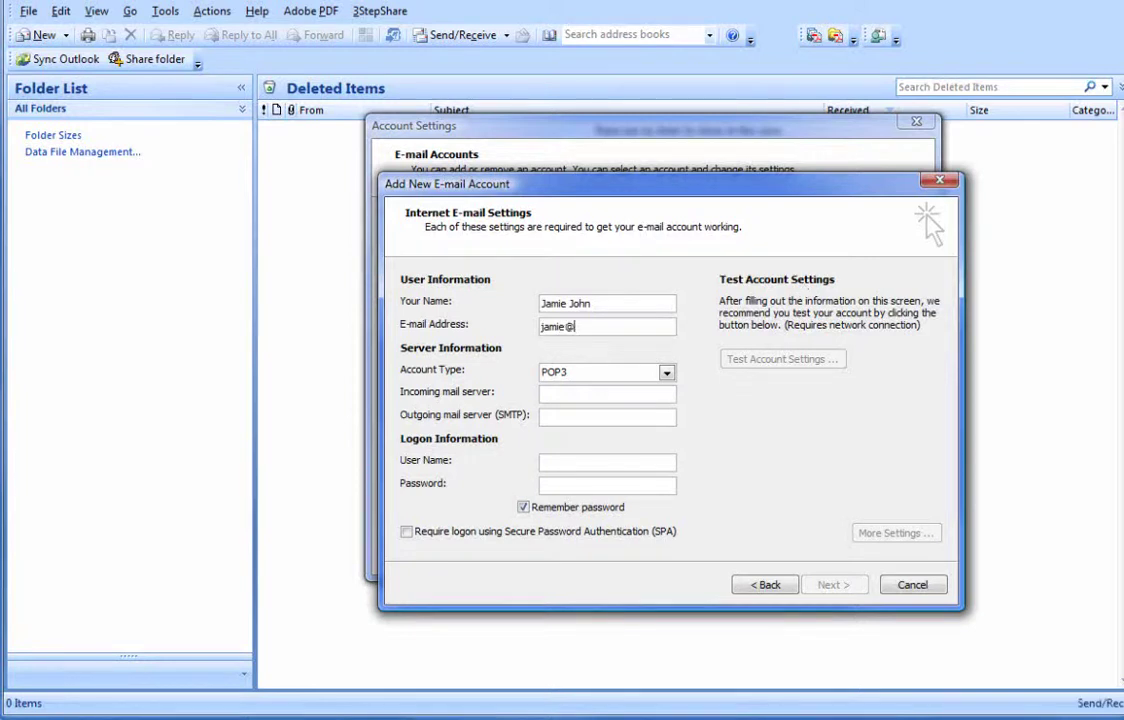
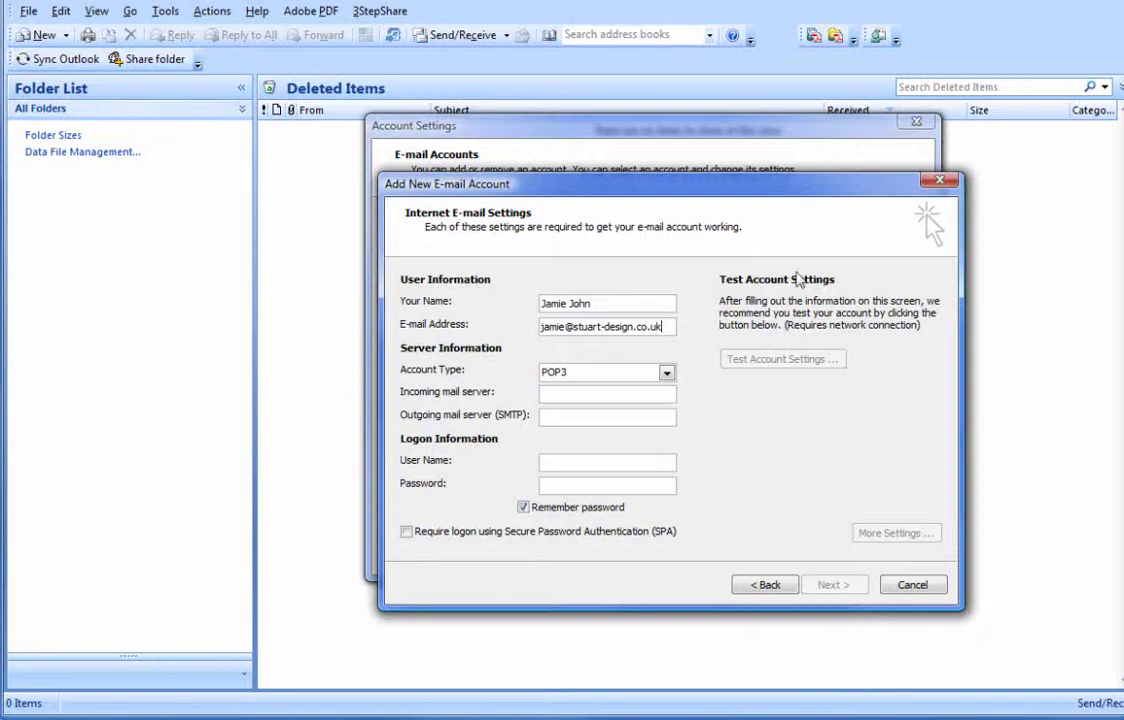
- Keep POP3 as the account type, begin the incoming server with 'mail.', and switch to Notepad
{"action": "left_click", "coordinate": [607, 372]}
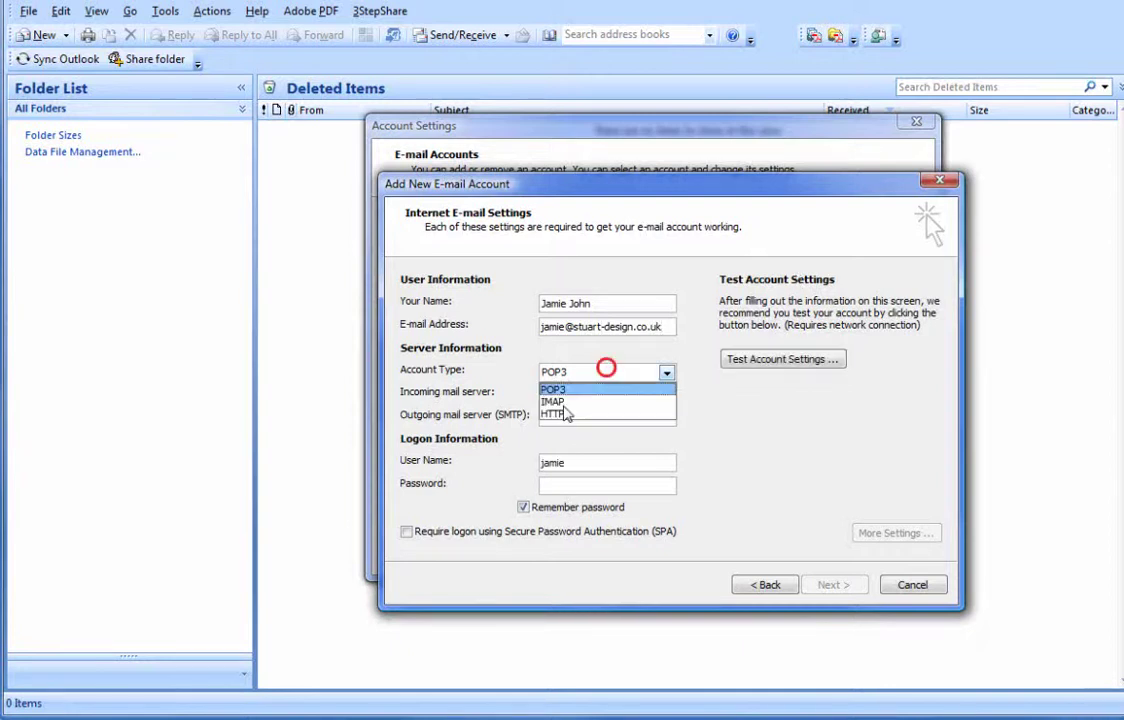
{"action": "left_click", "coordinate": [584, 388]}
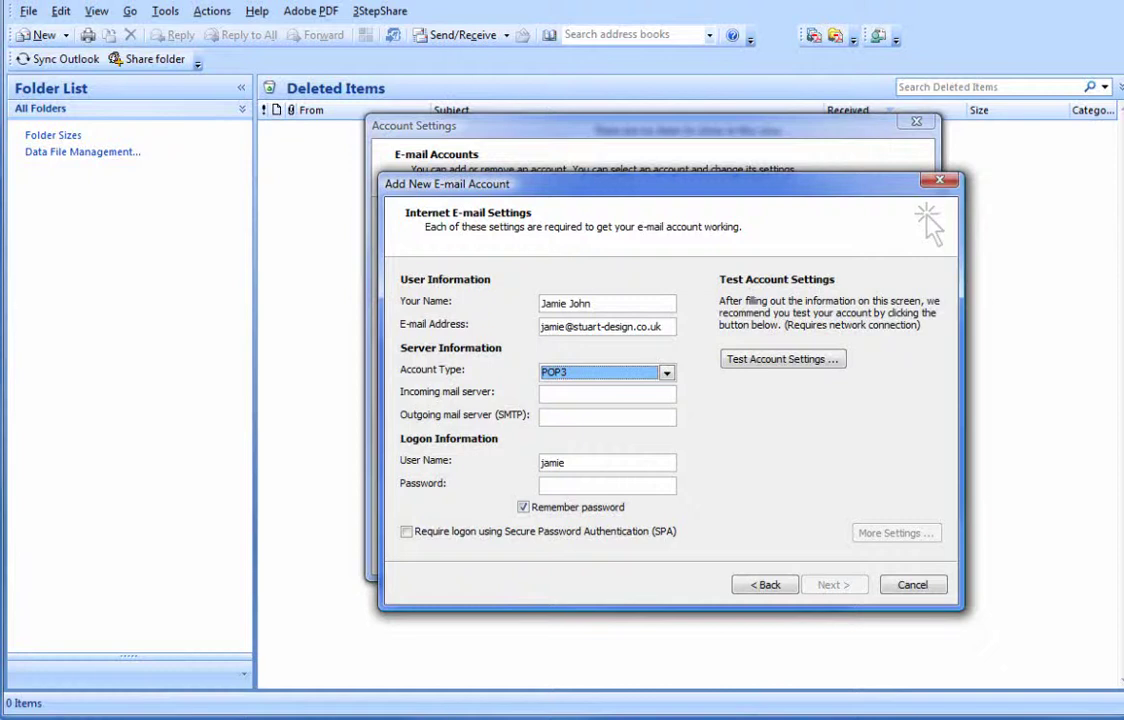
{"action": "left_click", "coordinate": [561, 393]}
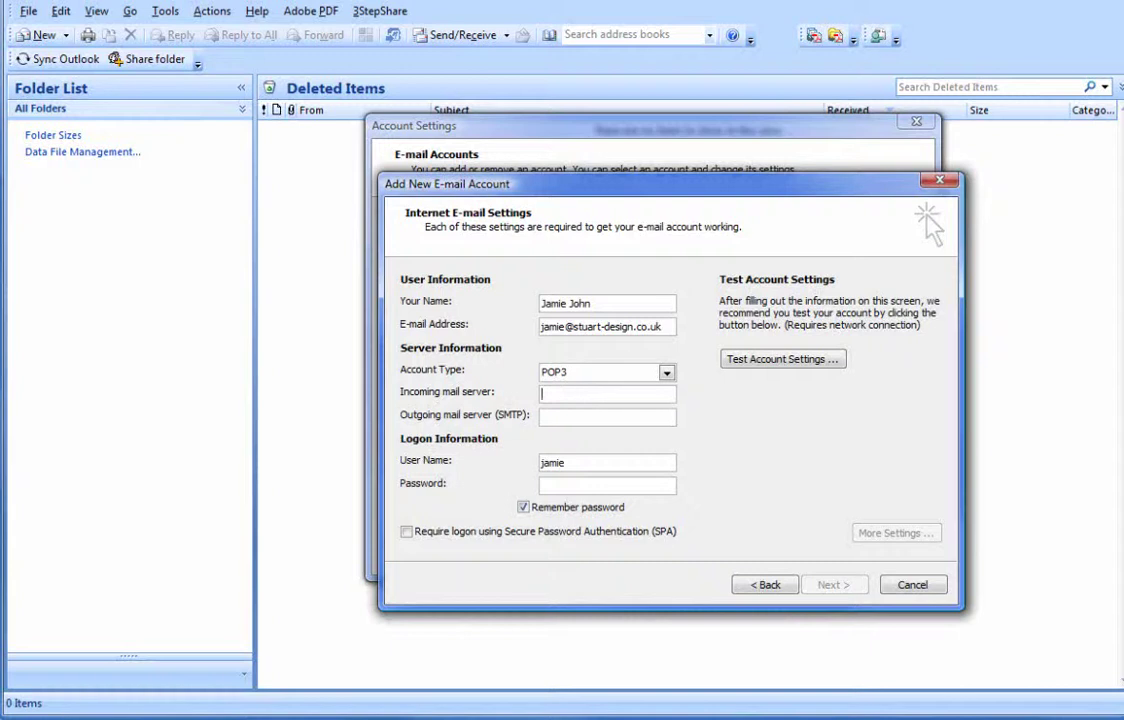
{"action": "type", "text": "mail"}
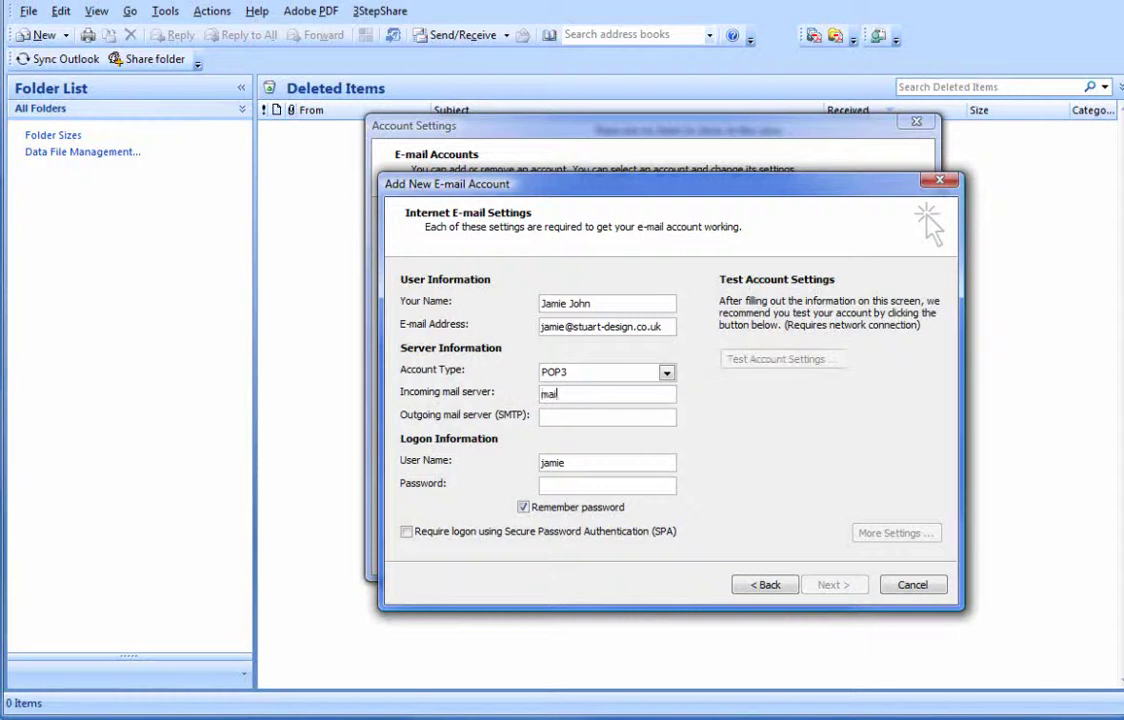
{"action": "type", "text": "."}
{"action": "key", "text": "alt+Tab"}
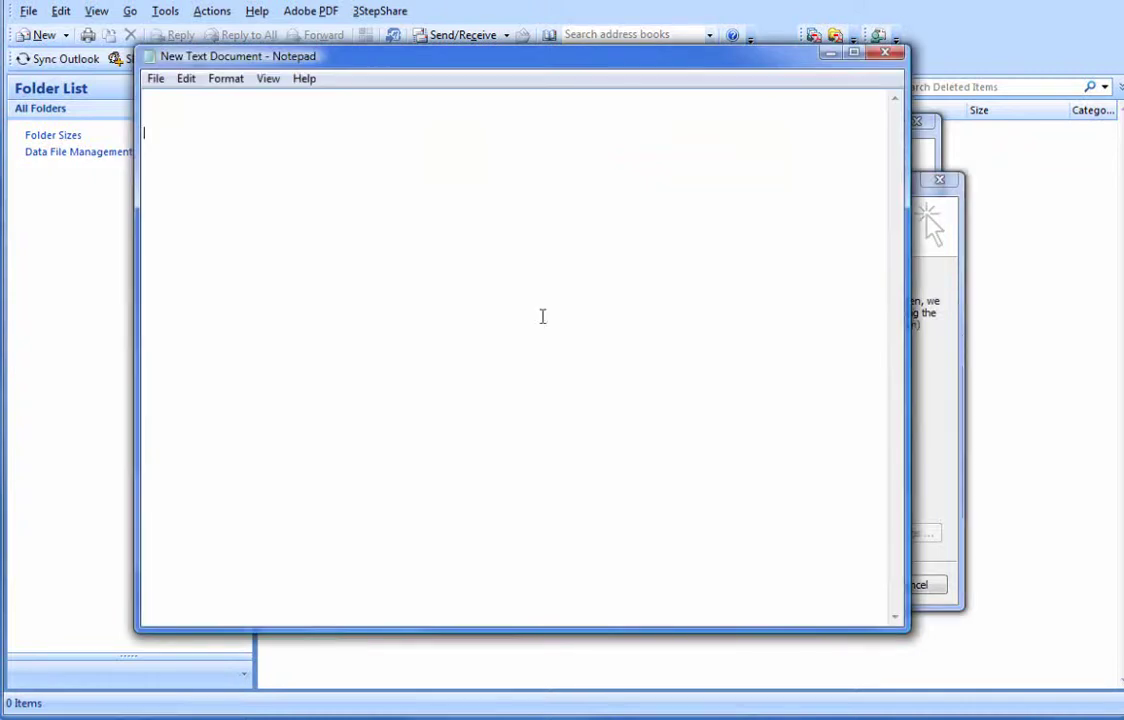
- Type mail.stuart-design.co.uk and mail.perfectbusiness.com on separate lines in Notepad
{"action": "type", "text": "mail"}
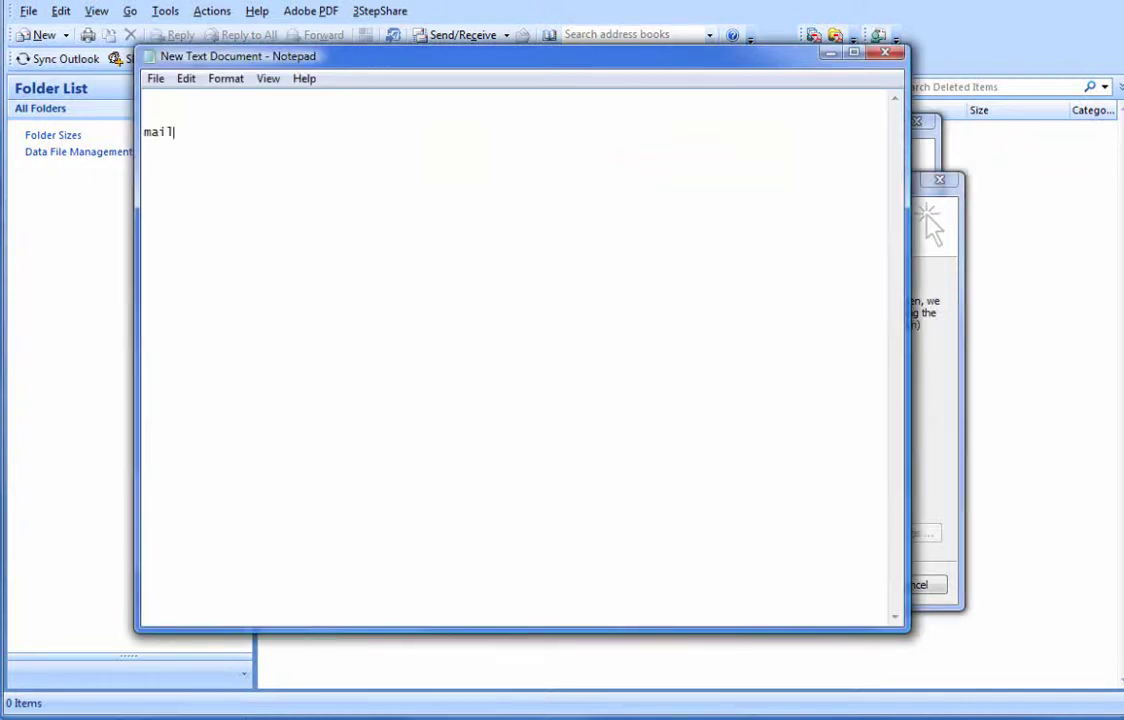
{"action": "type", "text": "."}
{"action": "type", "text": "stuart-design.co.uk"}
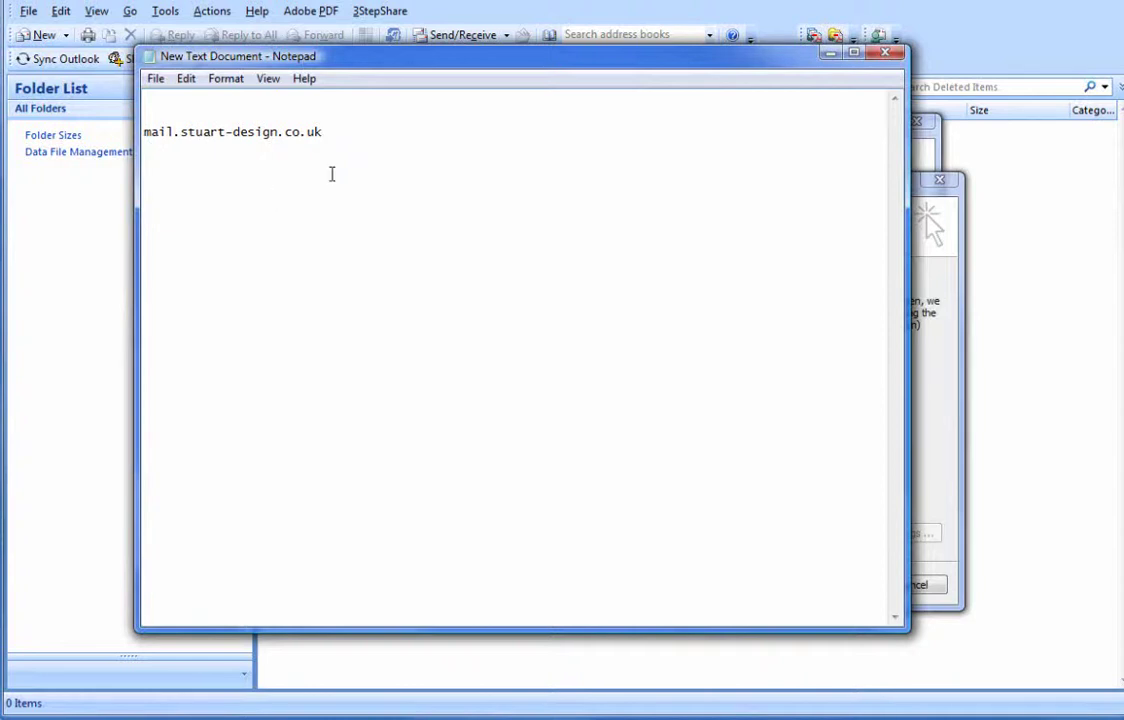
{"action": "key", "text": "Return"}
{"action": "type", "text": "mail."}
{"action": "type", "text": "per"}
{"action": "type", "text": "fectbusiness.com"}
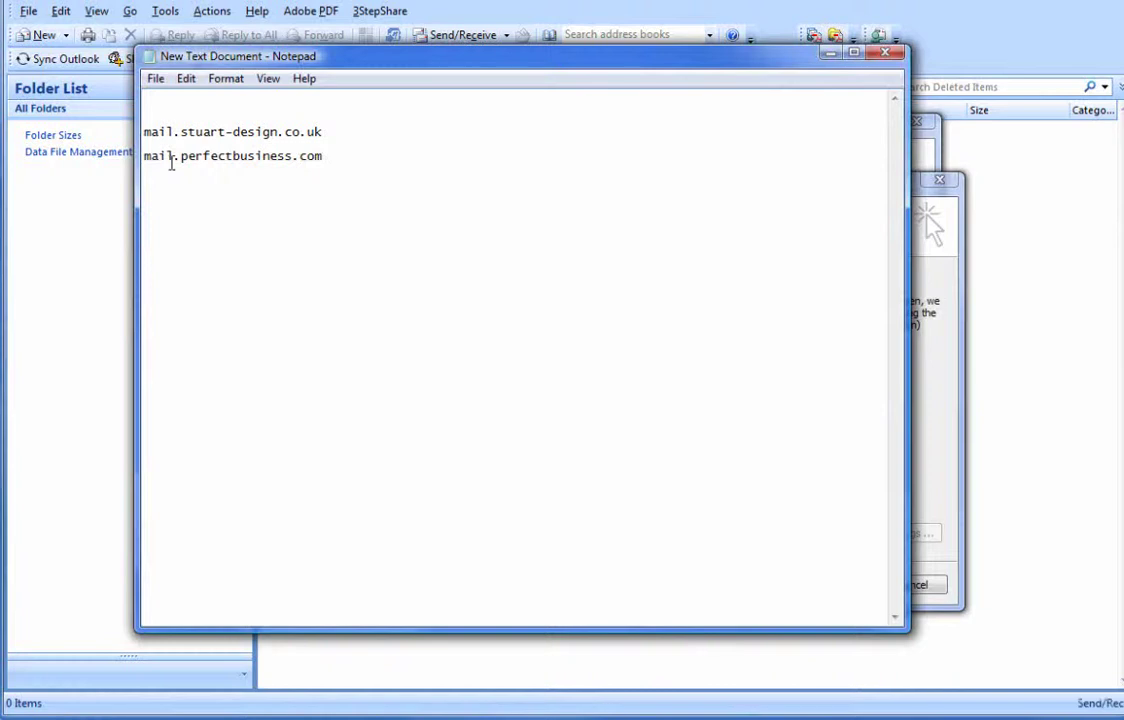
- Highlight the 'mail.' prefix and the perfectbusiness.com domain to explain them, then minimize Notepad
{"action": "left_click_drag", "start_coordinate": [177, 156], "coordinate": [144, 160]}
{"action": "left_click", "coordinate": [177, 158]}
{"action": "left_click_drag", "start_coordinate": [179, 157], "coordinate": [316, 154]}
{"action": "left_click", "coordinate": [326, 155]}
{"action": "left_click_drag", "start_coordinate": [327, 156], "coordinate": [273, 156]}
{"action": "left_click_drag", "start_coordinate": [180, 155], "coordinate": [320, 155]}
{"action": "left_click_drag", "start_coordinate": [179, 155], "coordinate": [127, 155]}
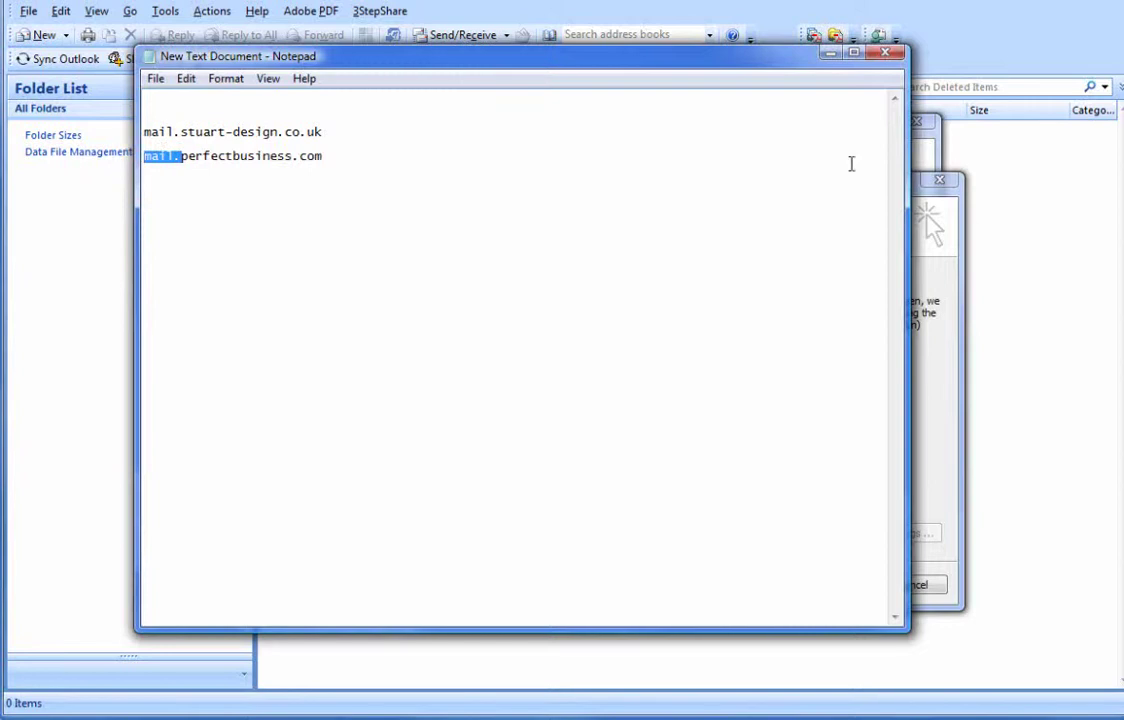
{"action": "left_click", "coordinate": [838, 58]}
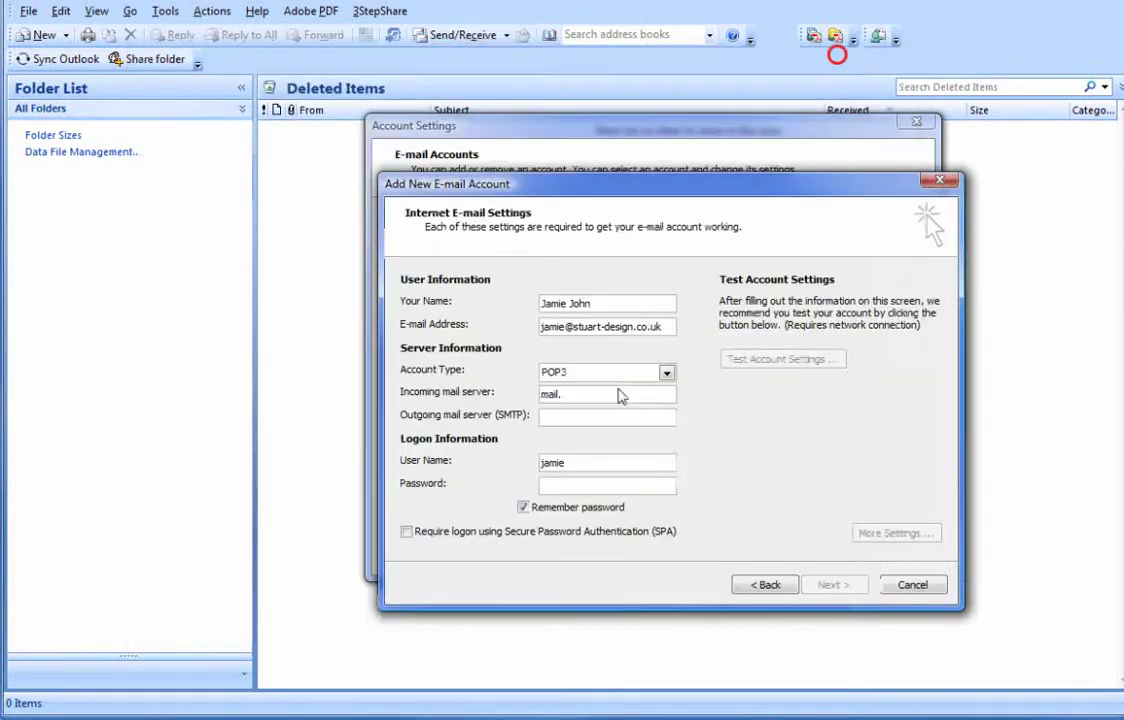
- Set both the incoming and outgoing mail servers to mail.stuart-design.co.uk
{"action": "left_click", "coordinate": [634, 399]}
{"action": "type", "text": "stuar"}
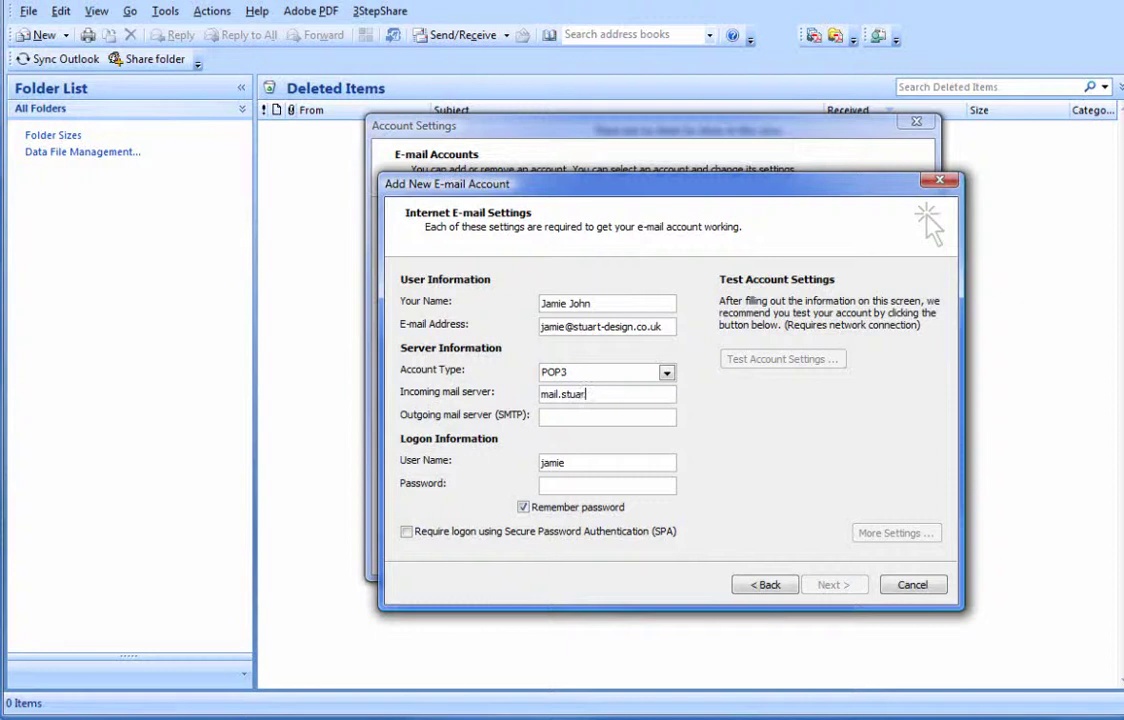
{"action": "type", "text": "t-design.co.uk"}
{"action": "left_click_drag", "start_coordinate": [662, 393], "coordinate": [566, 400]}
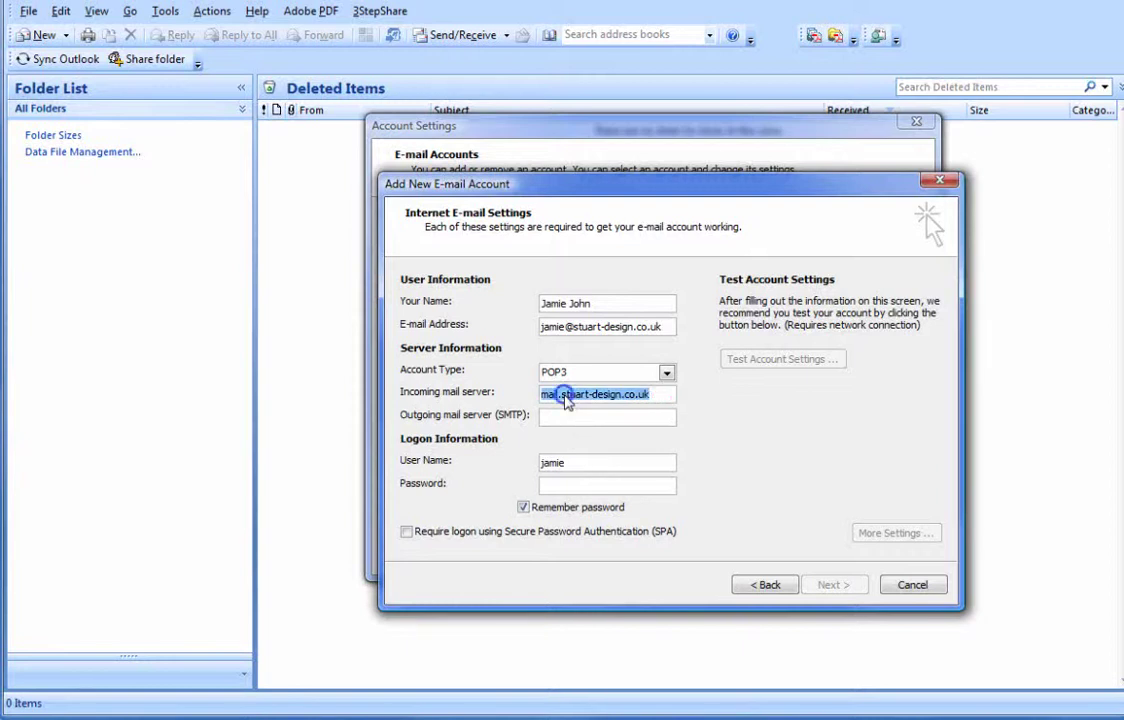
{"action": "right_click", "coordinate": [588, 389]}
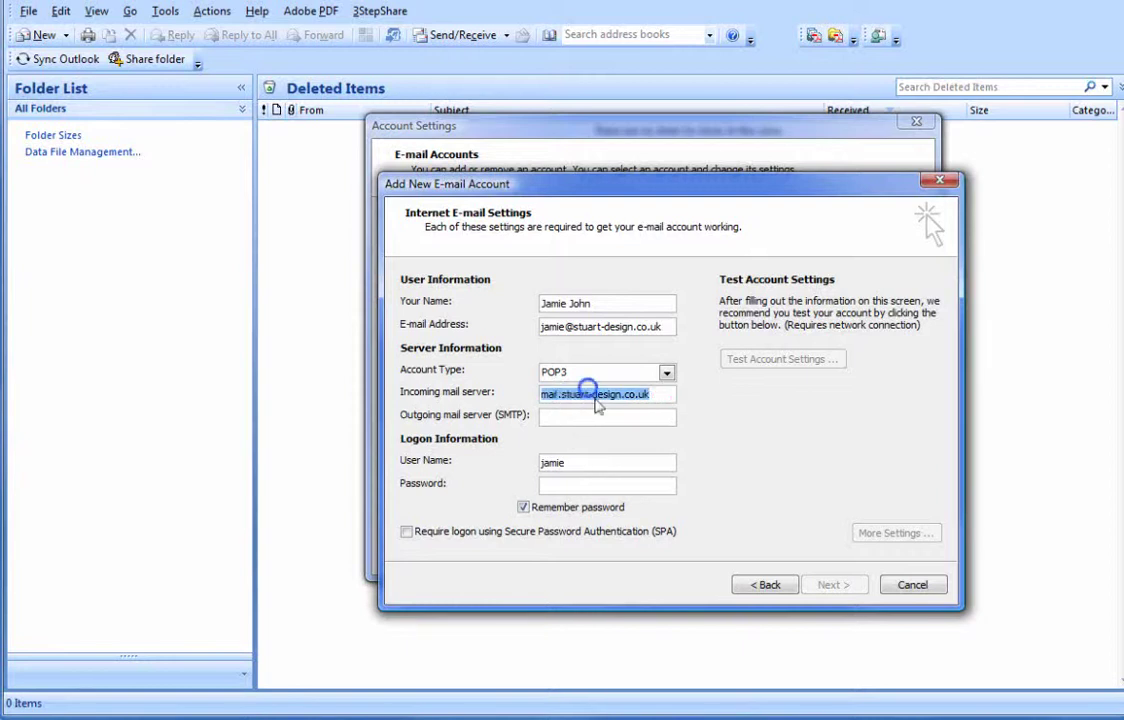
{"action": "left_click", "coordinate": [594, 412]}
{"action": "type", "text": "m"}
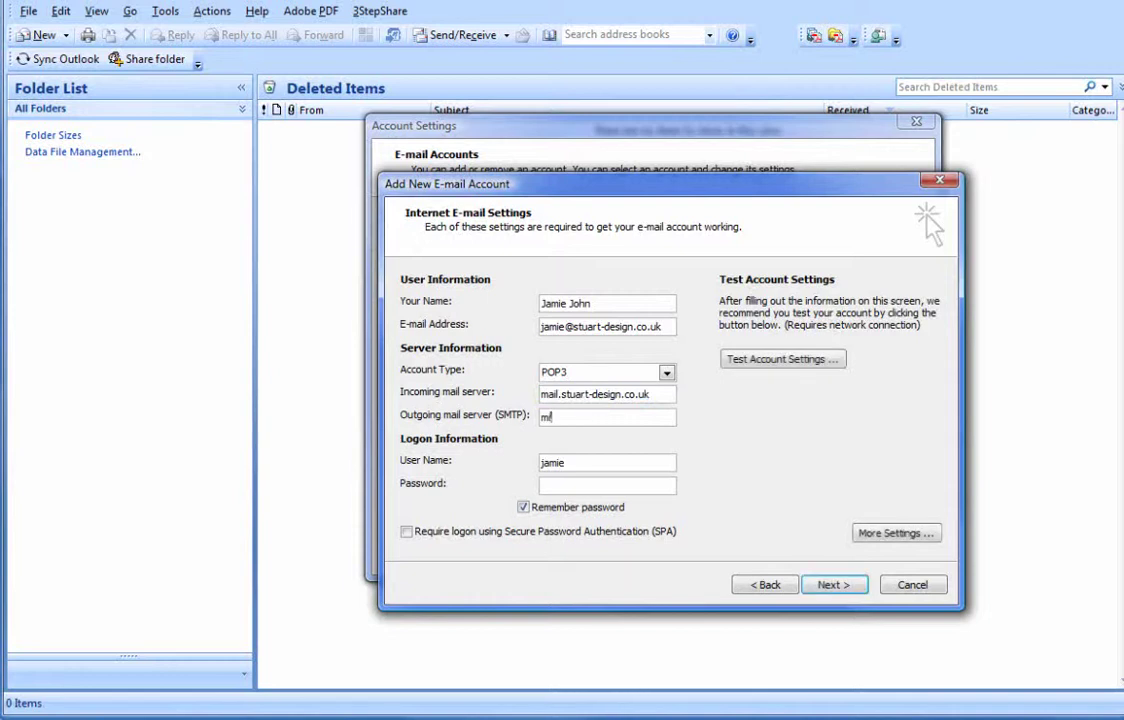
{"action": "type", "text": "ail.stuart-design."}
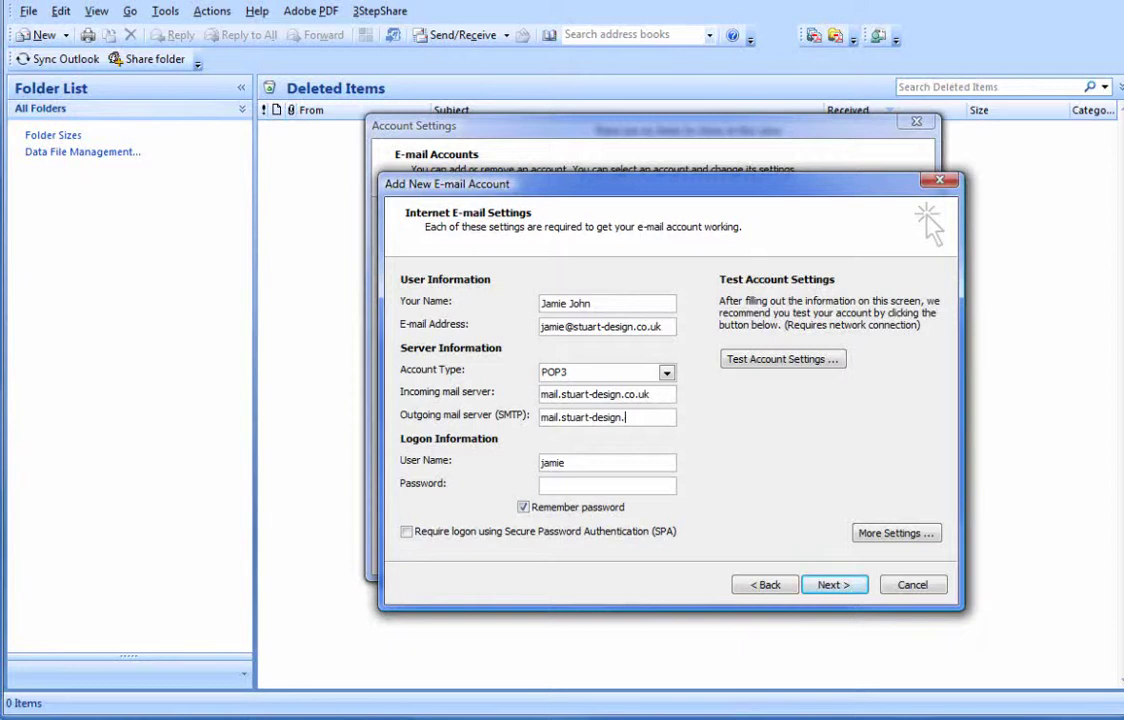
{"action": "type", "text": "co.uk"}
{"action": "left_click", "coordinate": [615, 460]}
{"action": "left_click", "coordinate": [588, 463]}
{"action": "left_click", "coordinate": [632, 462]}
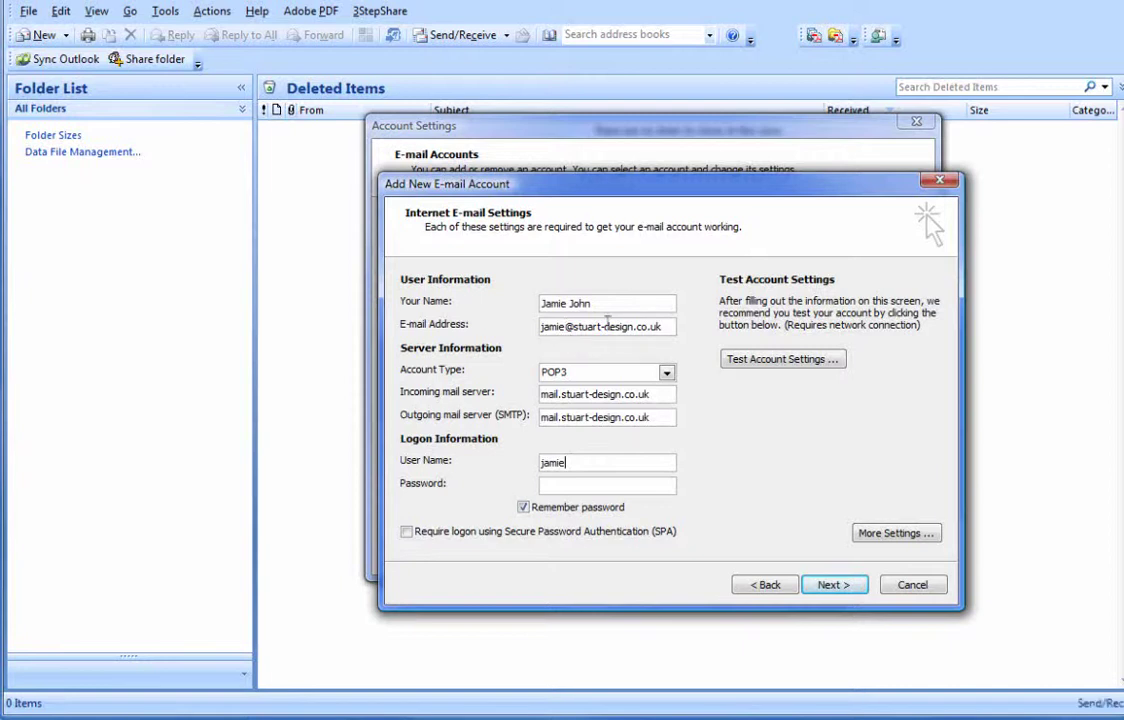
{"action": "left_click_drag", "start_coordinate": [565, 326], "coordinate": [470, 330]}
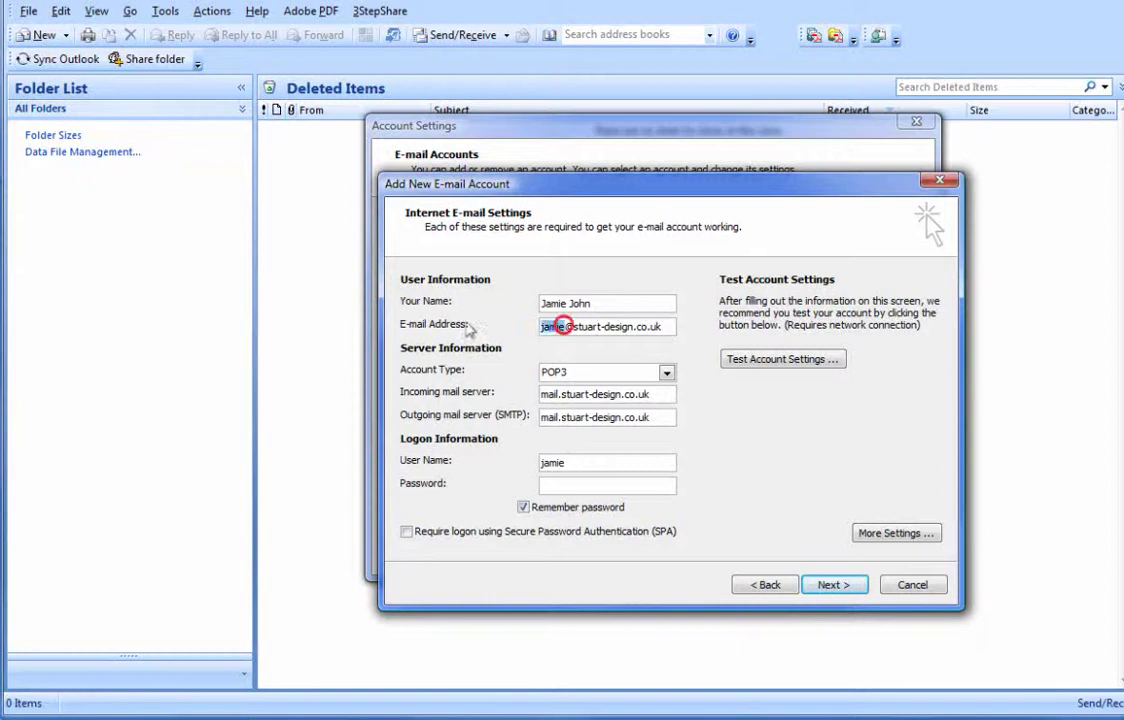
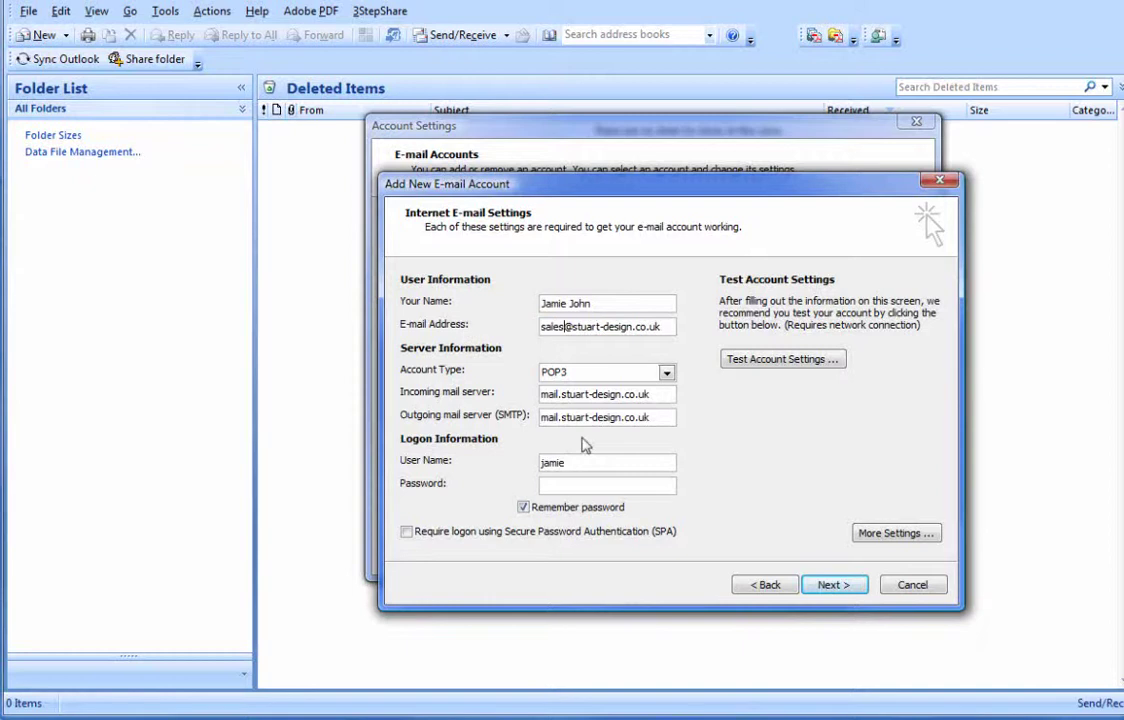
{"action": "double_click", "coordinate": [585, 462]}
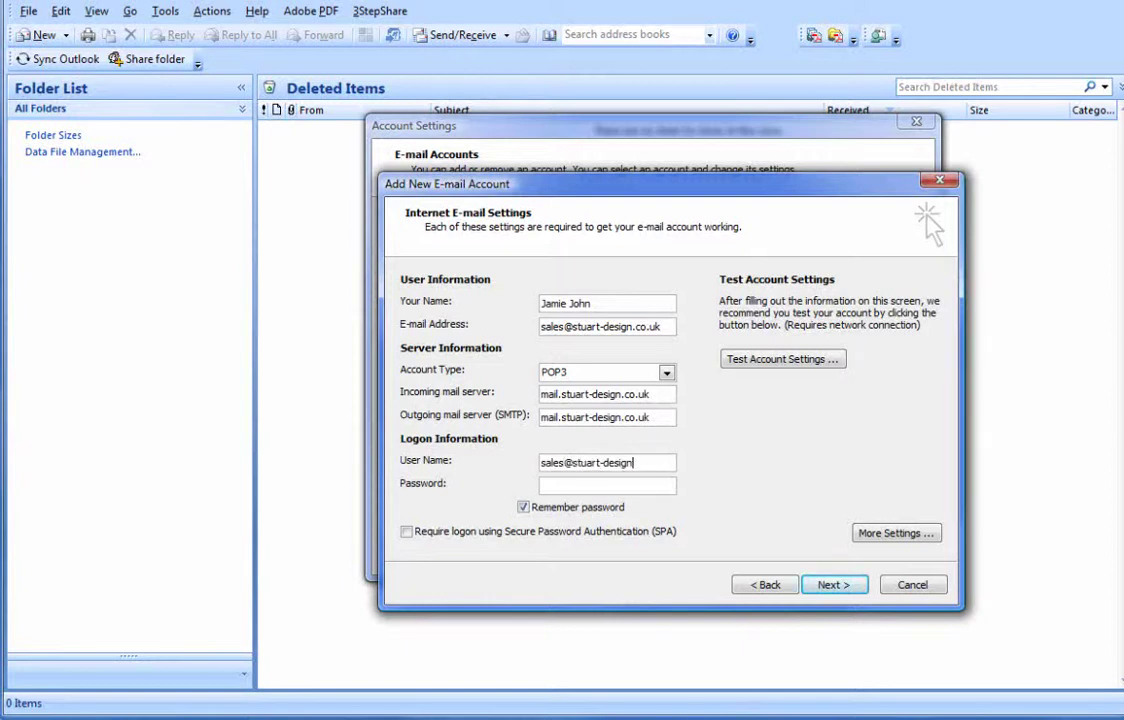
- Change the name part of the e-mail address and user name to the account holder's, and enter the password
{"action": "left_click", "coordinate": [562, 322]}
{"action": "double_click", "coordinate": [562, 322]}
{"action": "left_click", "coordinate": [563, 463]}
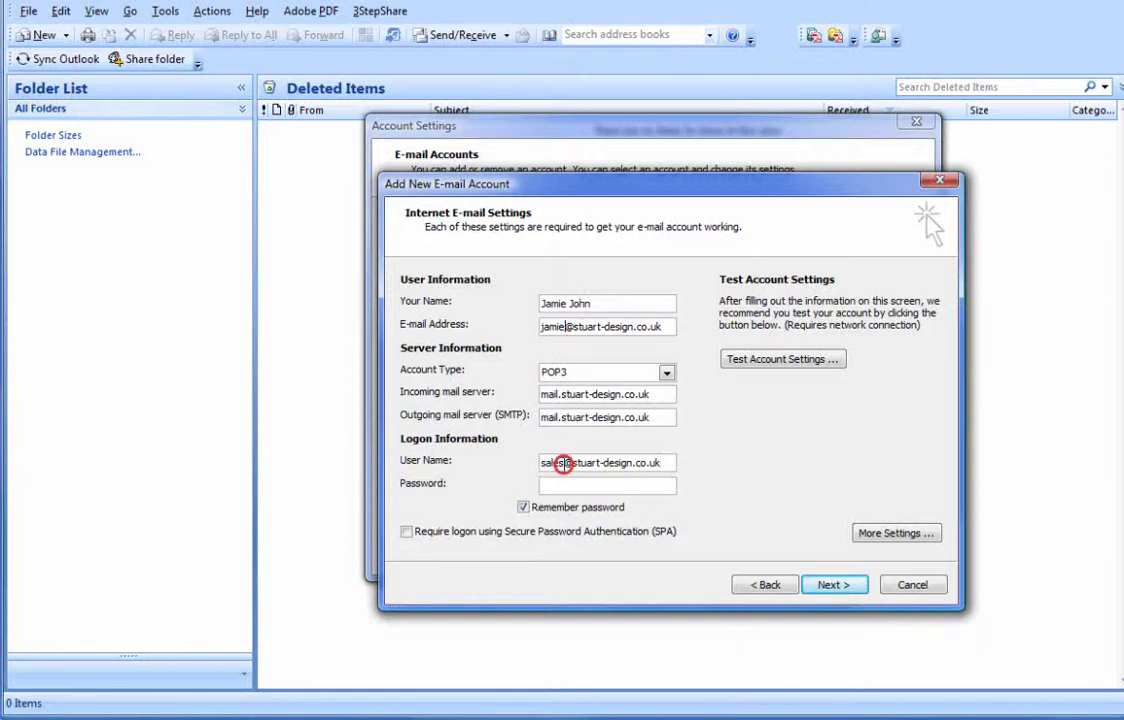
{"action": "double_click", "coordinate": [563, 463]}
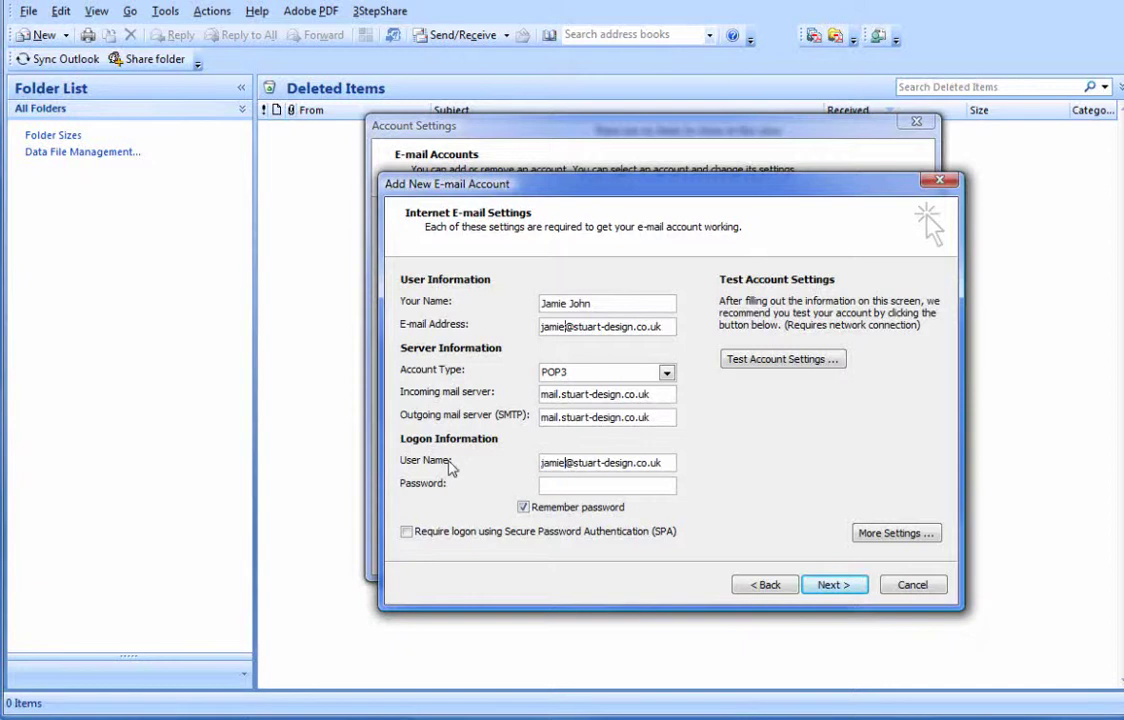
{"action": "left_click", "coordinate": [541, 484]}
{"action": "type", "text": "*******"}
- In More Settings, set Organization to Stuart Design and fill in the account's reply e-mail address
{"action": "left_click", "coordinate": [900, 534]}
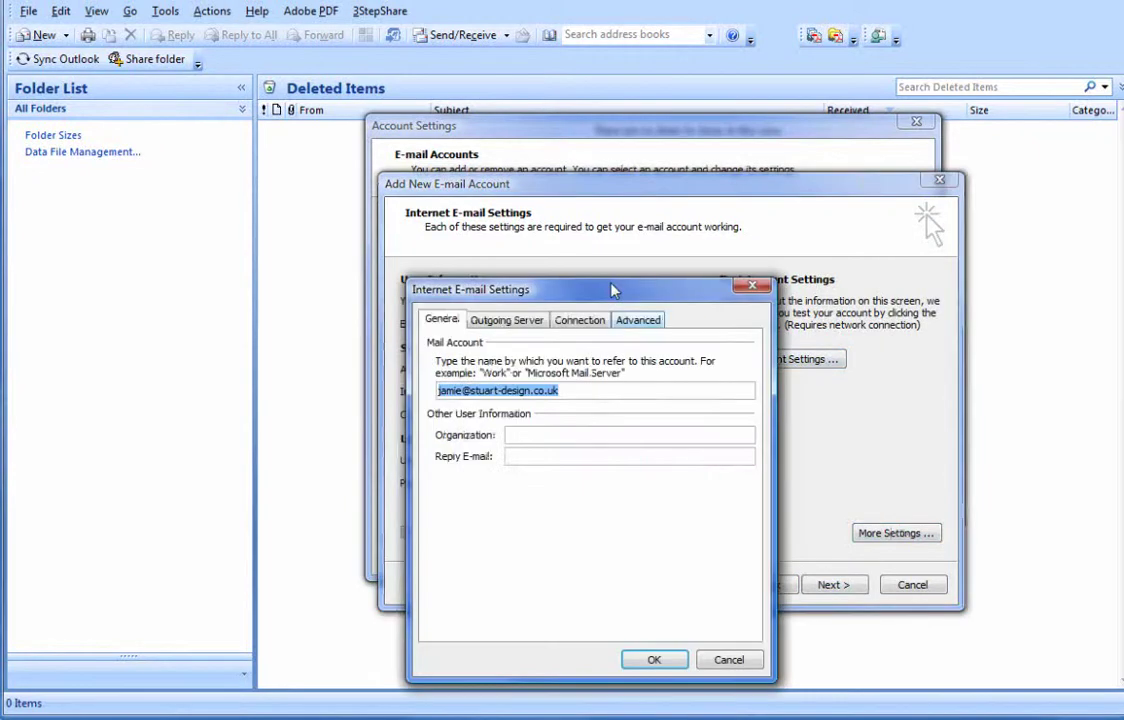
{"action": "left_click_drag", "start_coordinate": [614, 290], "coordinate": [668, 209]}
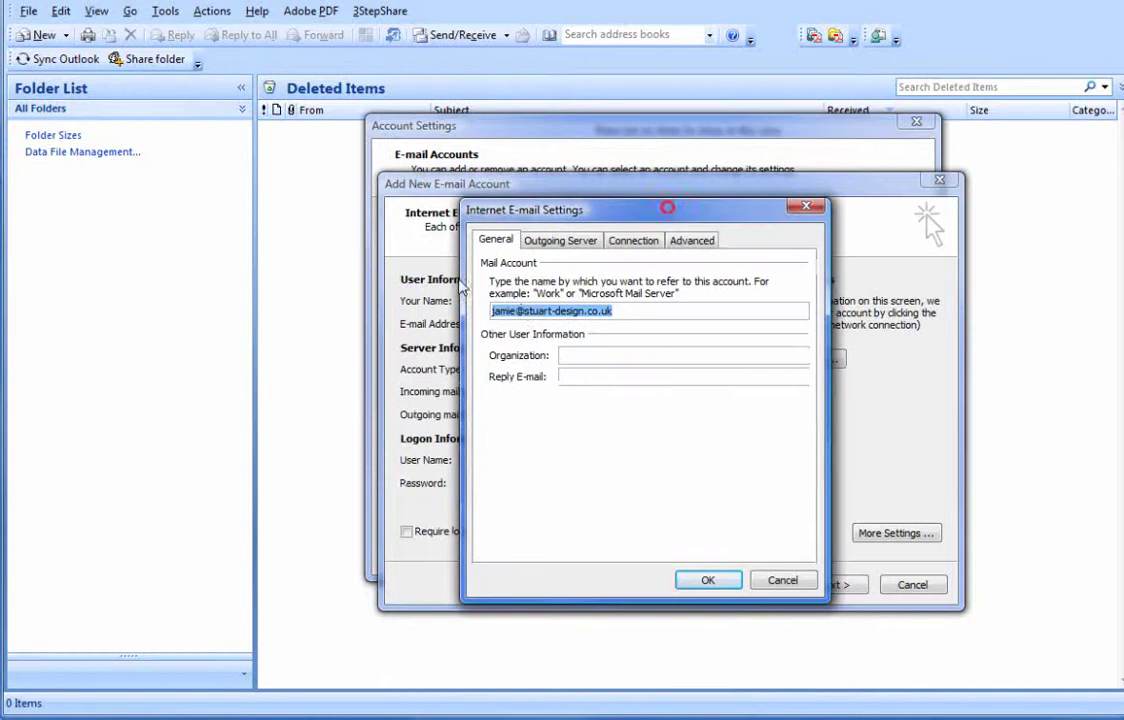
{"action": "left_click", "coordinate": [598, 312]}
{"action": "double_click", "coordinate": [637, 315]}
{"action": "left_click", "coordinate": [610, 356]}
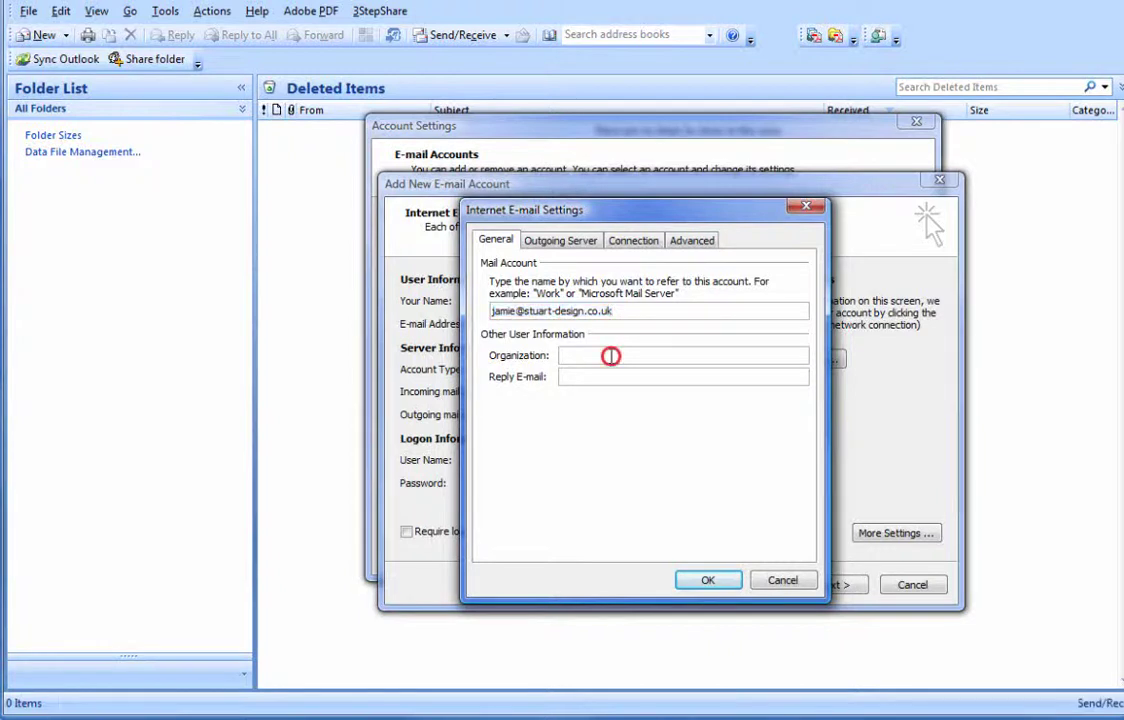
{"action": "type", "text": "Stuart Design"}
{"action": "left_click", "coordinate": [660, 377]}
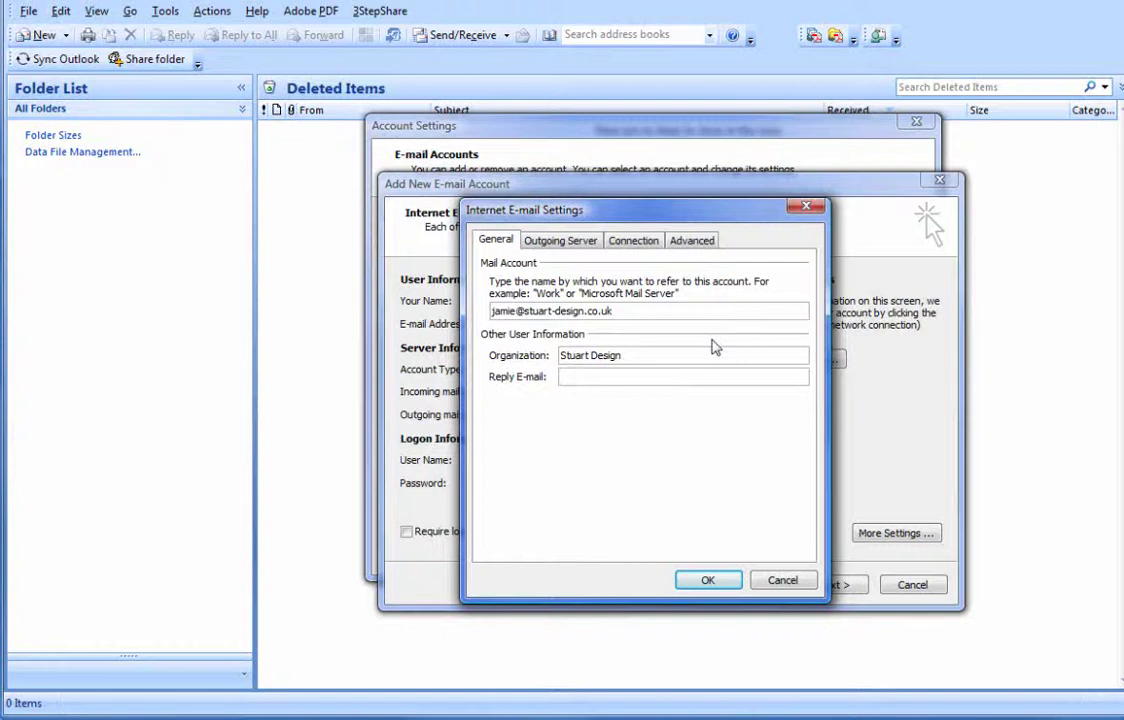
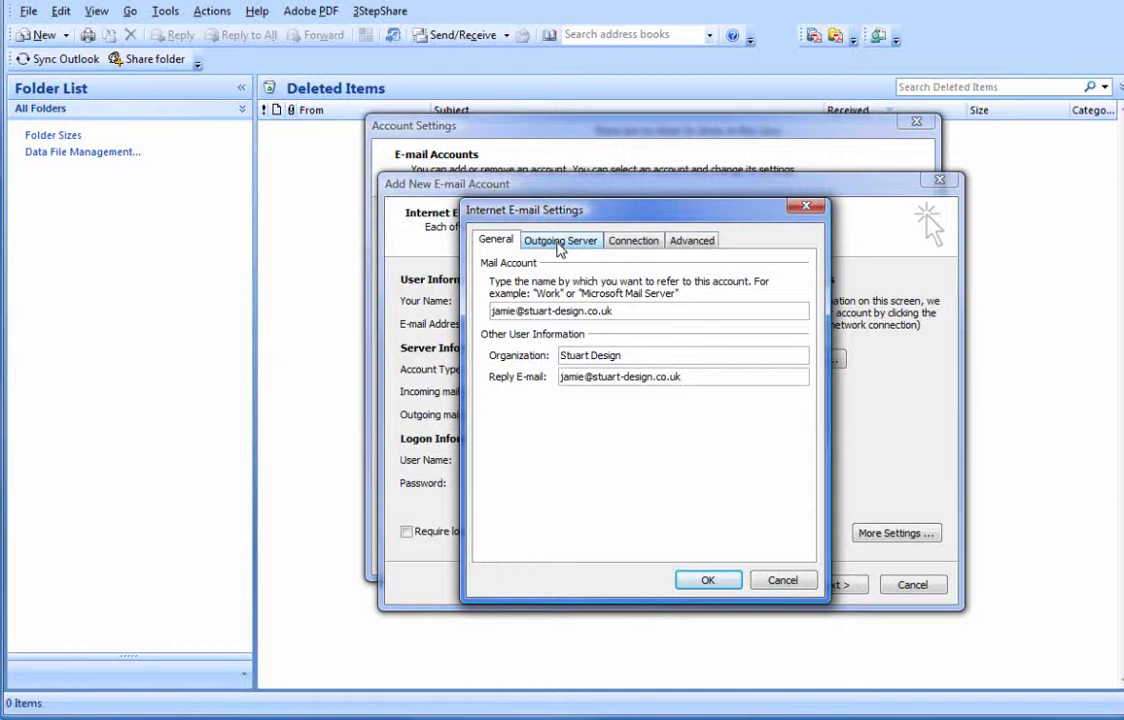
{"action": "left_click", "coordinate": [558, 244]}
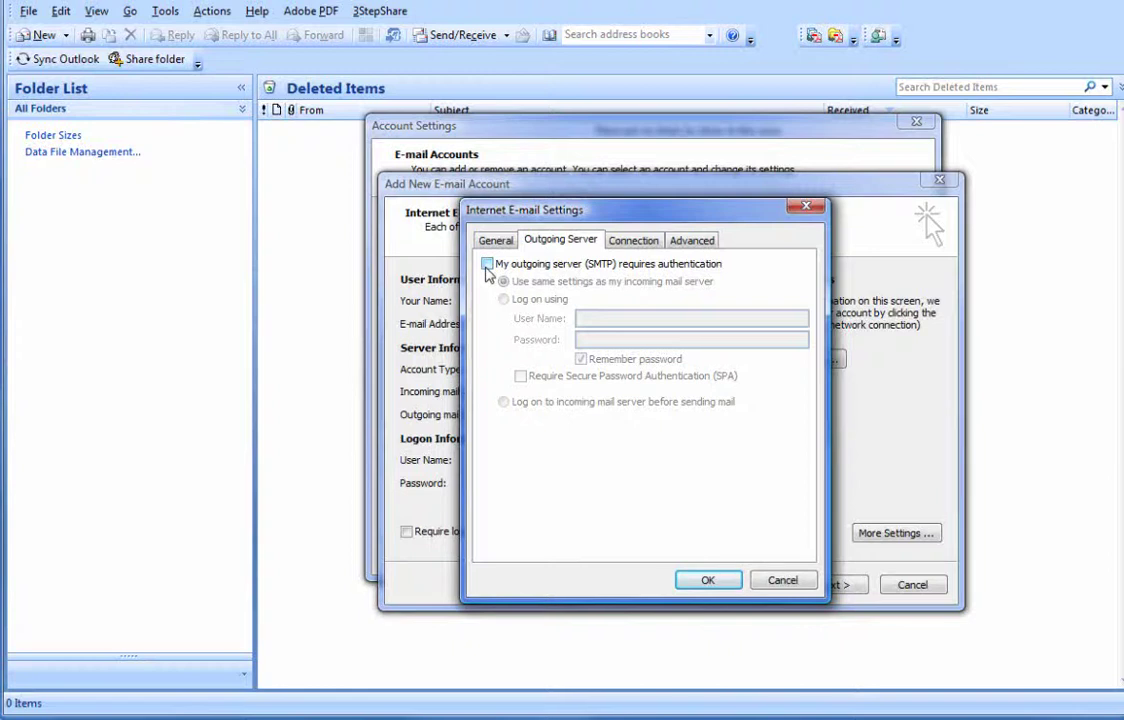
- Require SMTP authentication for outgoing mail and review the Connection and Advanced port settings
{"action": "left_click", "coordinate": [487, 265]}
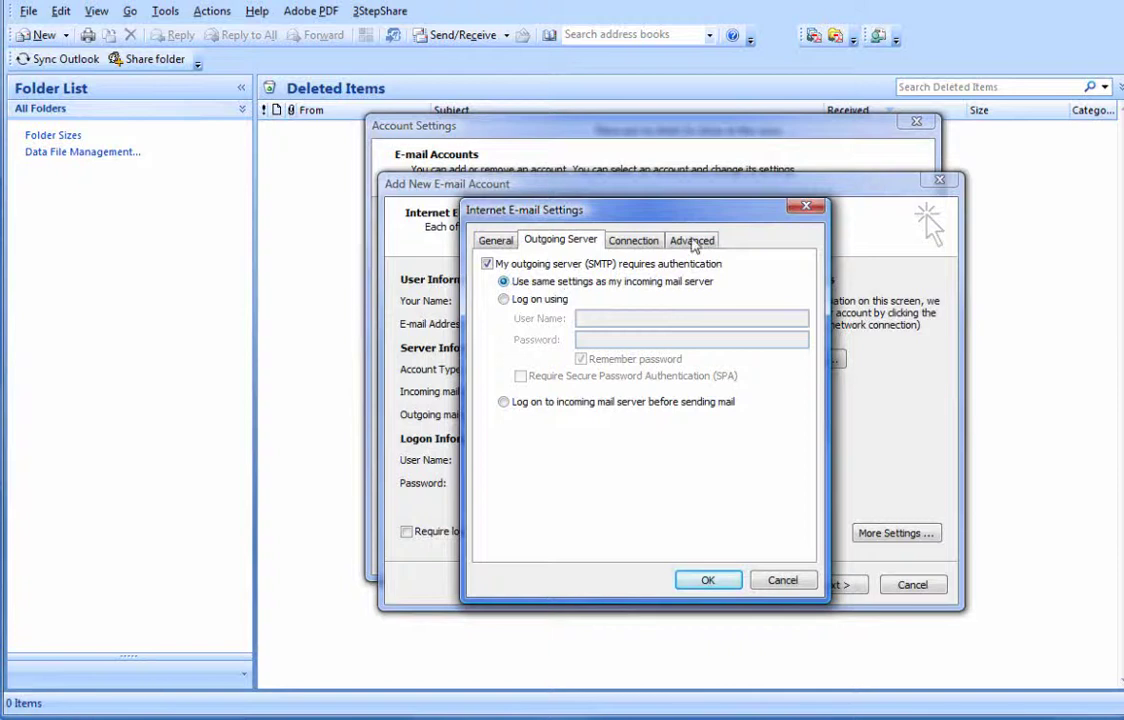
{"action": "left_click", "coordinate": [645, 241]}
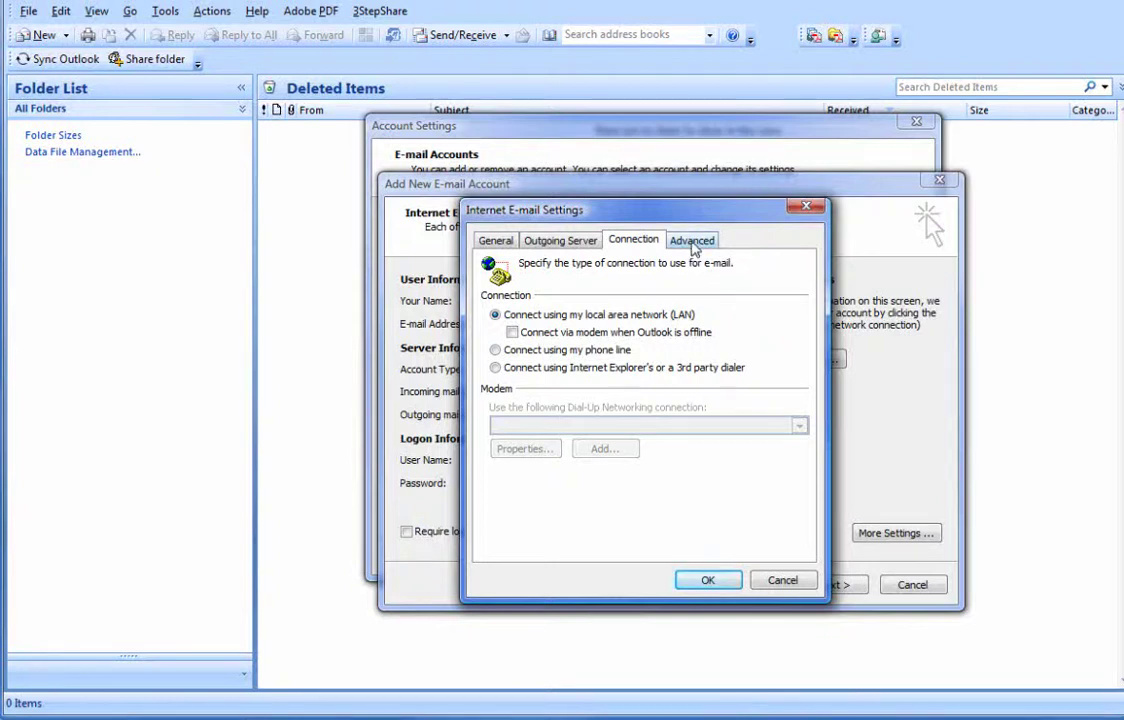
{"action": "left_click", "coordinate": [693, 244]}
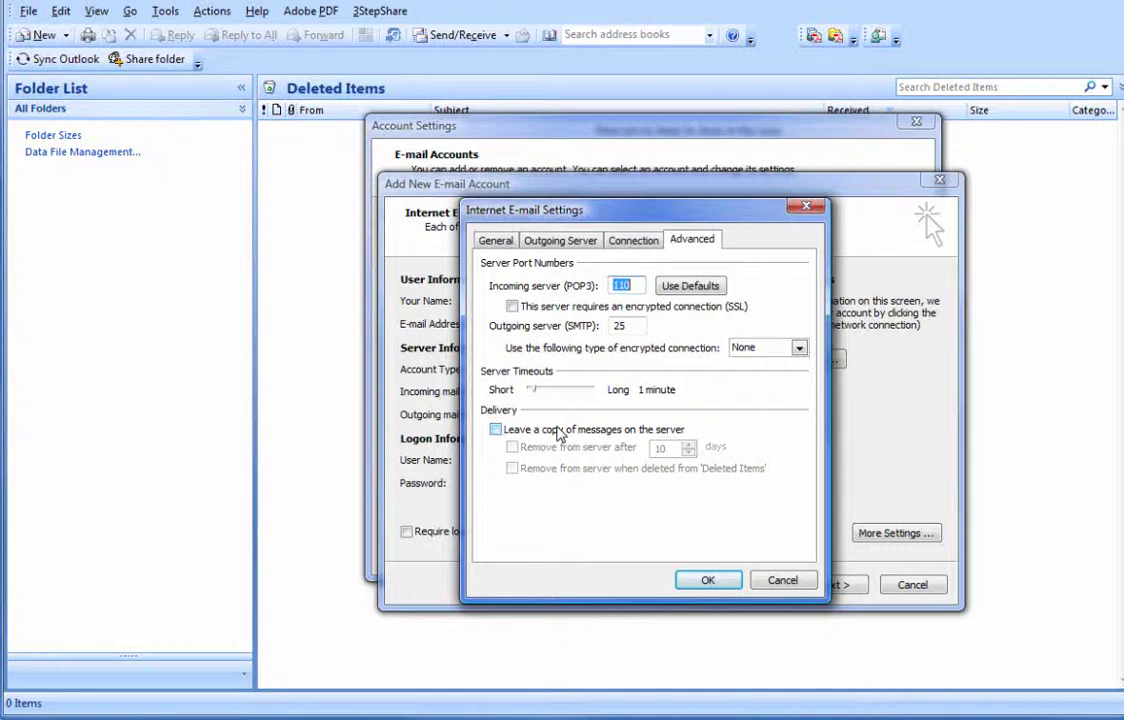
- Leave copies on the server, removing them after 31 days or when deleted from Deleted Items, and confirm
{"action": "left_click", "coordinate": [497, 430]}
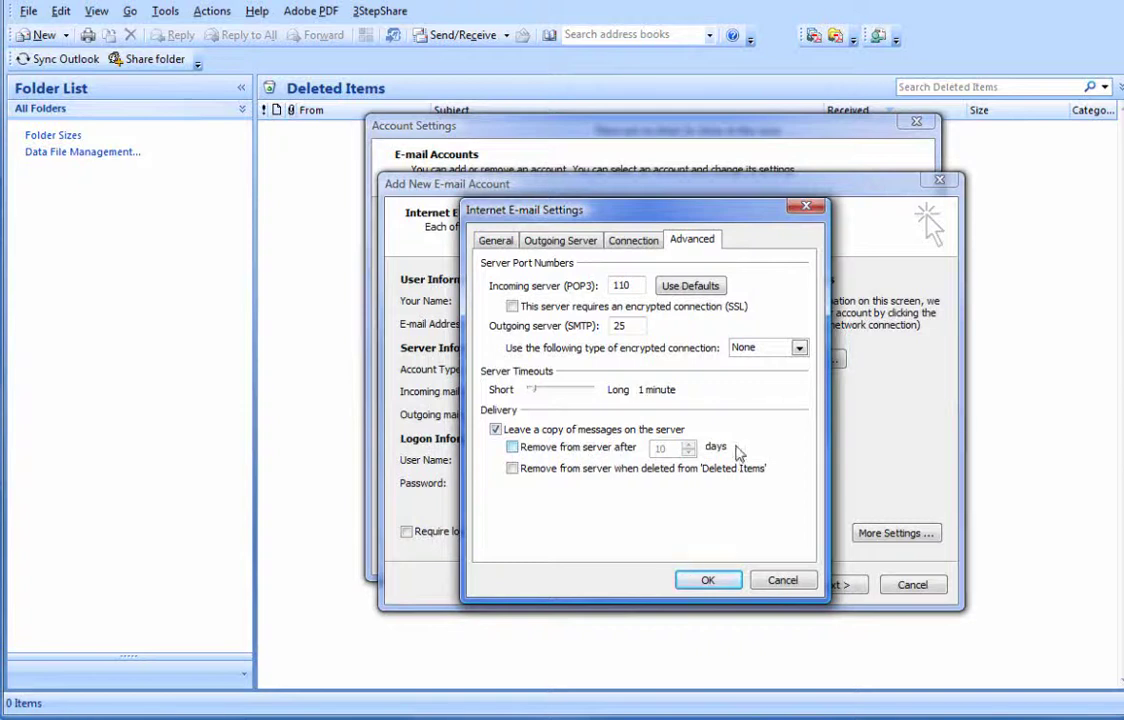
{"action": "left_click", "coordinate": [513, 447]}
{"action": "double_click", "coordinate": [670, 450]}
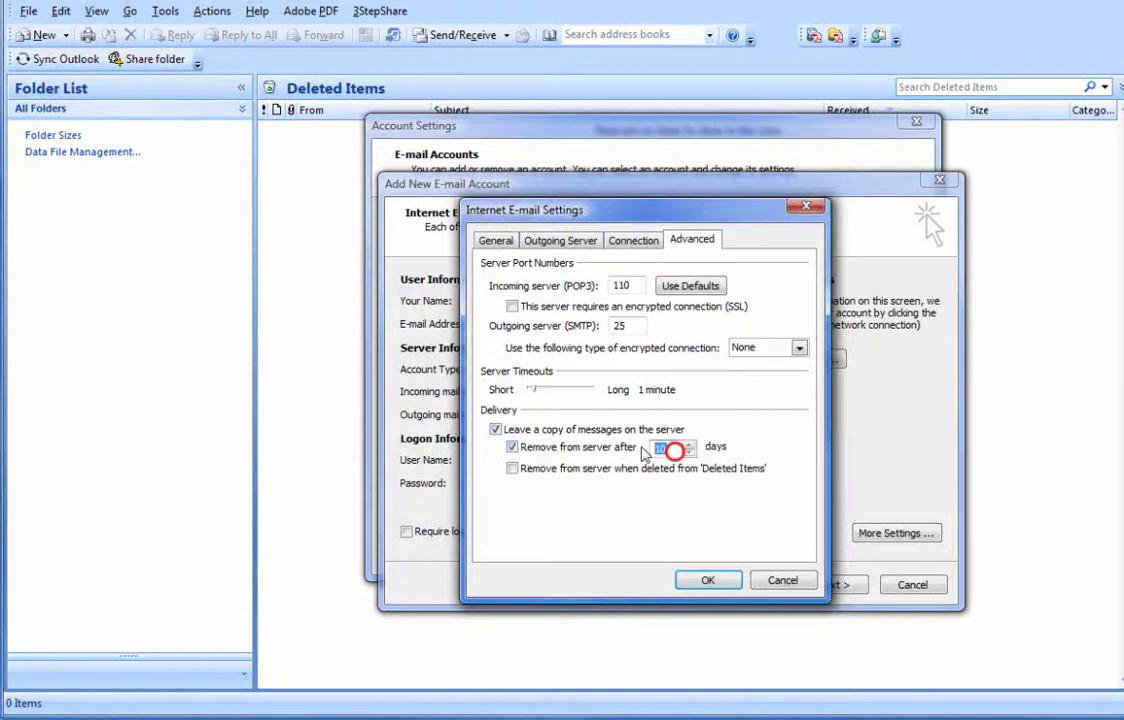
{"action": "type", "text": "5"}
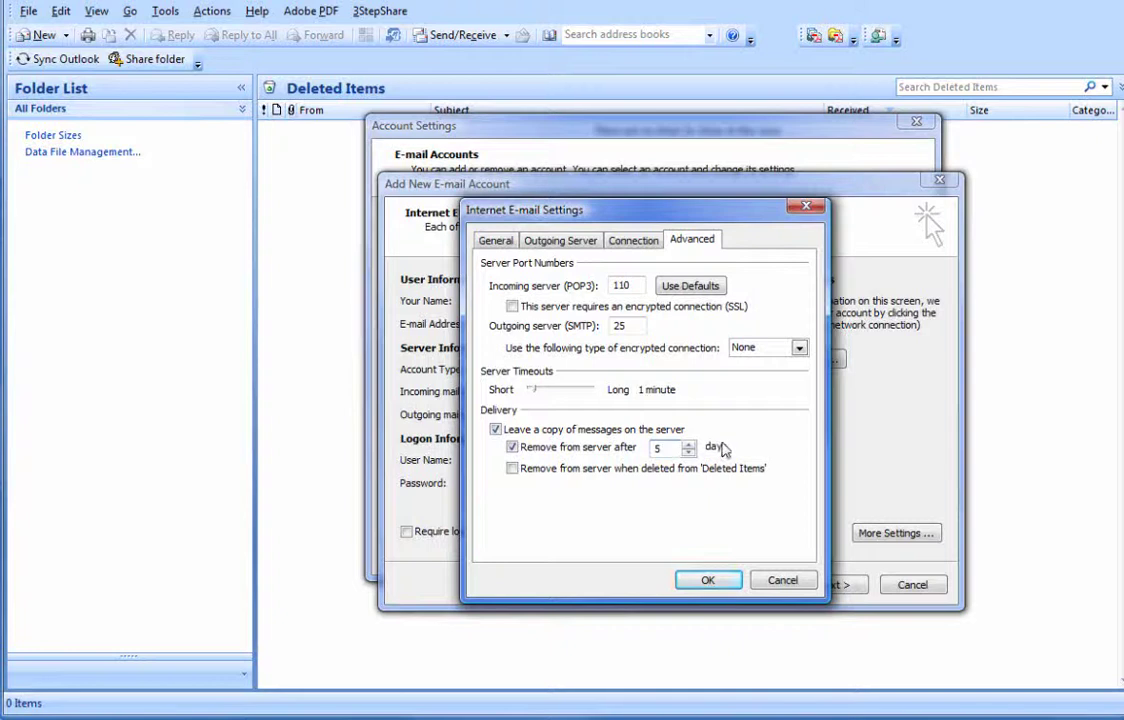
{"action": "left_click_drag", "start_coordinate": [667, 449], "coordinate": [611, 451]}
{"action": "type", "text": "31"}
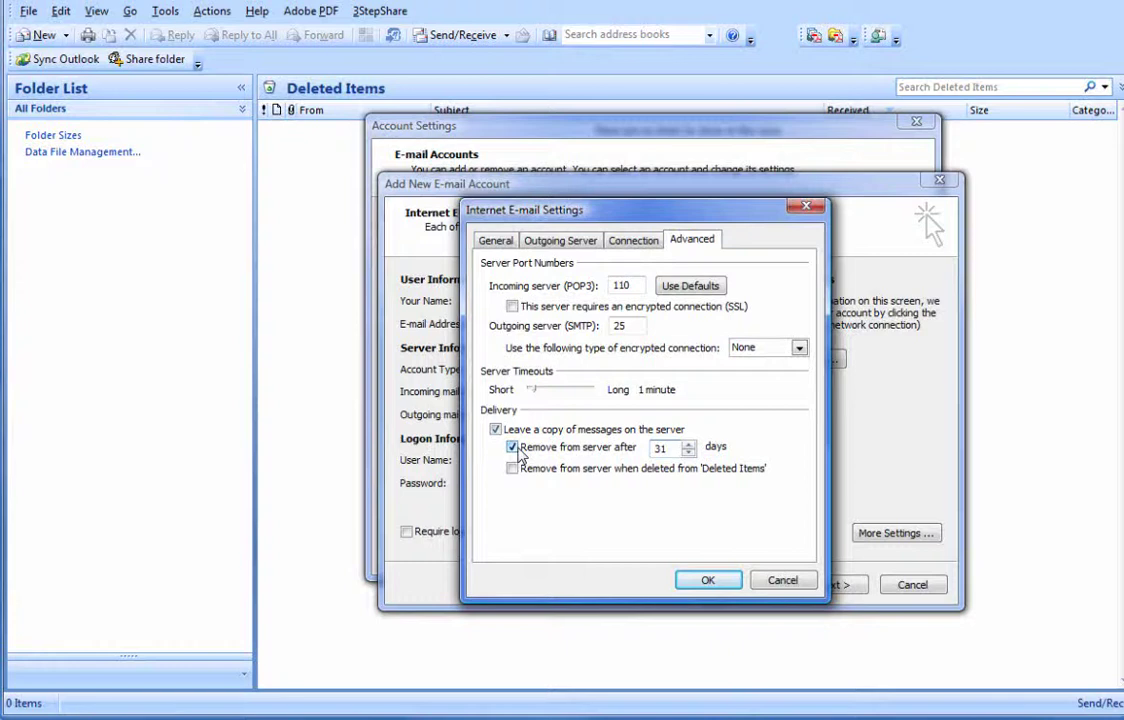
{"action": "left_click", "coordinate": [513, 448]}
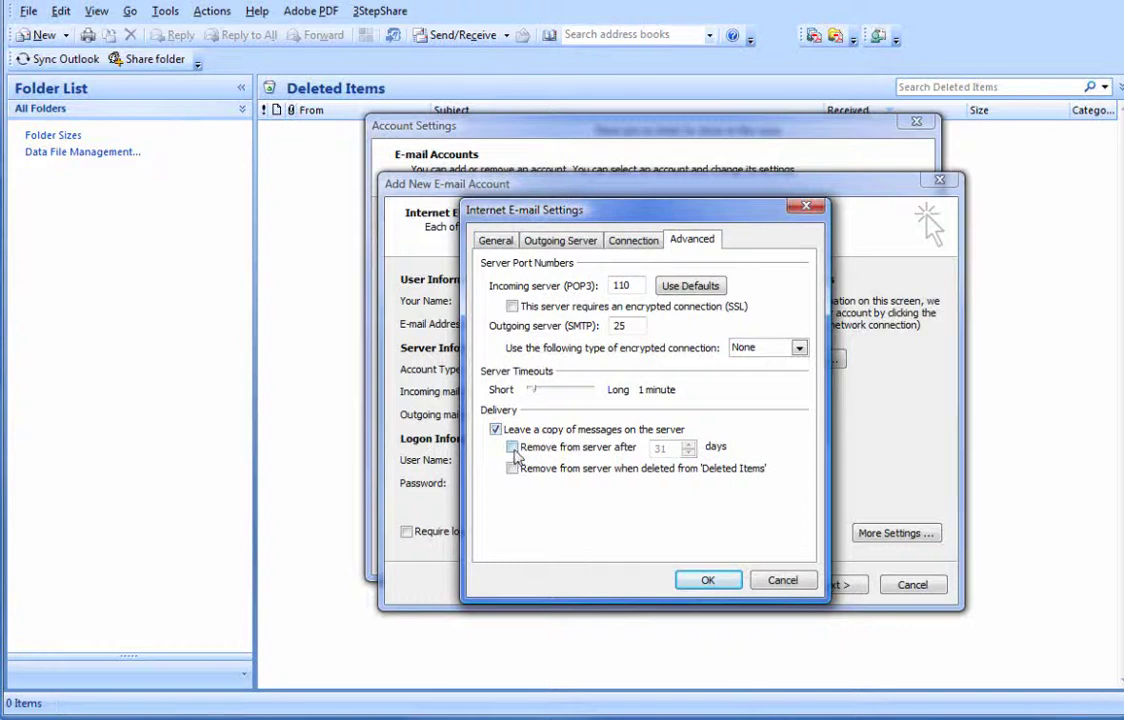
{"action": "left_click", "coordinate": [512, 448]}
{"action": "left_click", "coordinate": [513, 469]}
{"action": "left_click", "coordinate": [510, 472]}
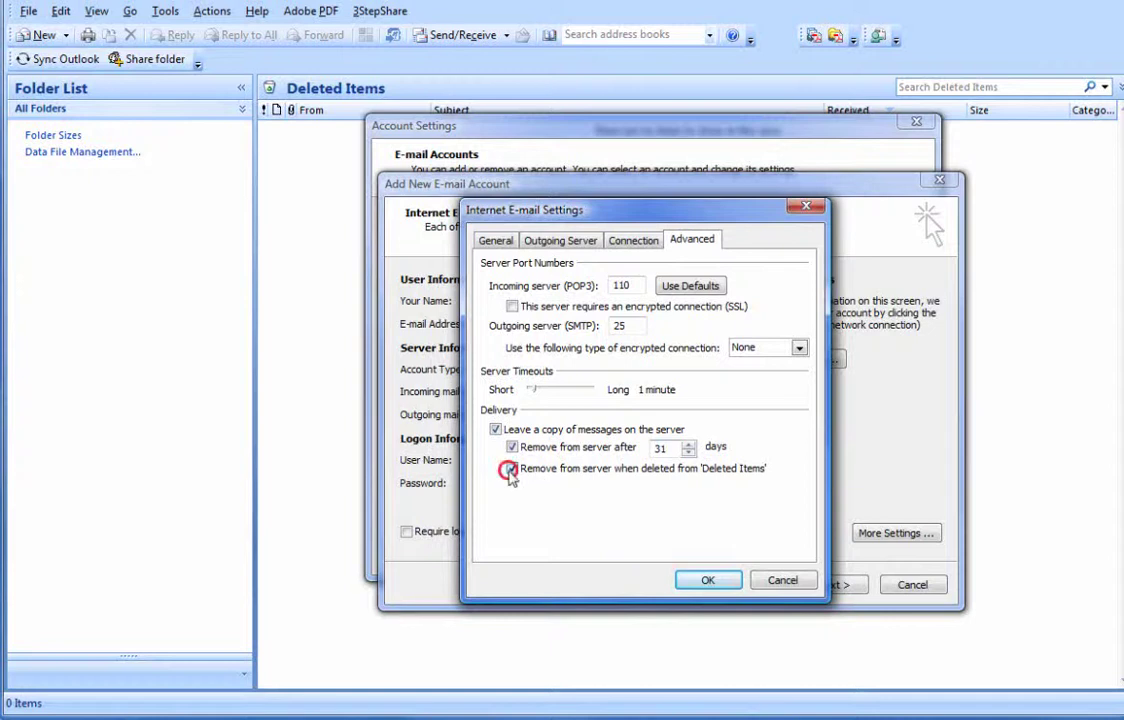
{"action": "left_click", "coordinate": [512, 469]}
{"action": "left_click", "coordinate": [708, 581]}
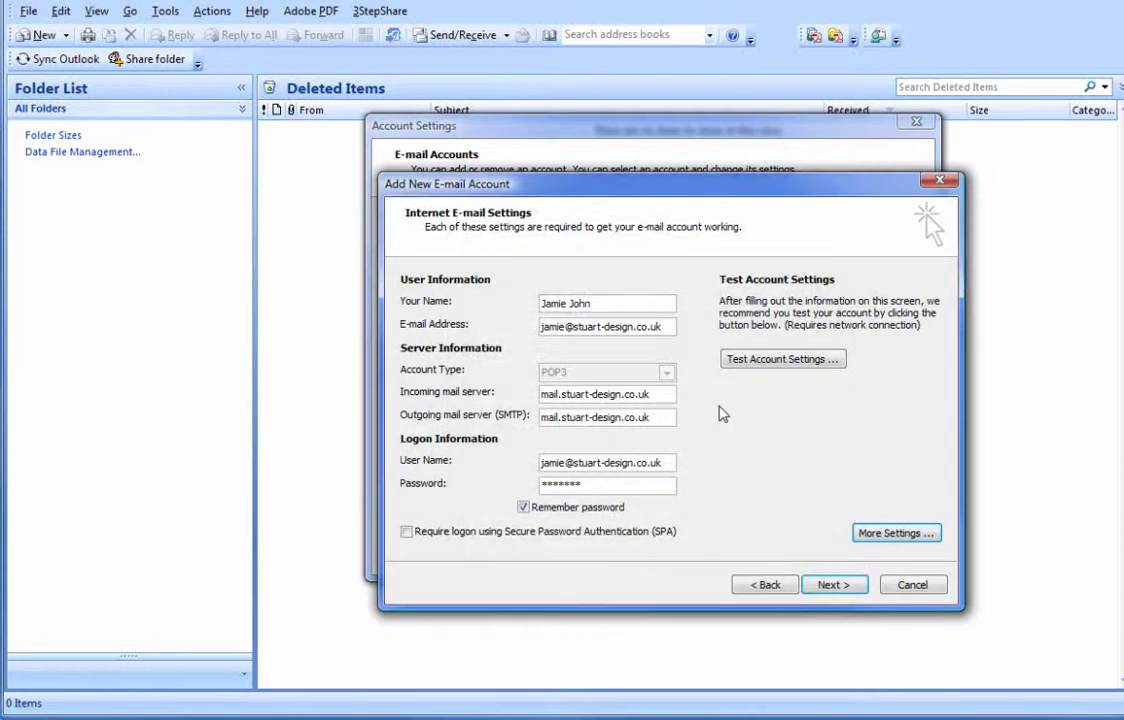
- Finish the new account wizard and close the Account Settings dialog
{"action": "left_click", "coordinate": [838, 591]}
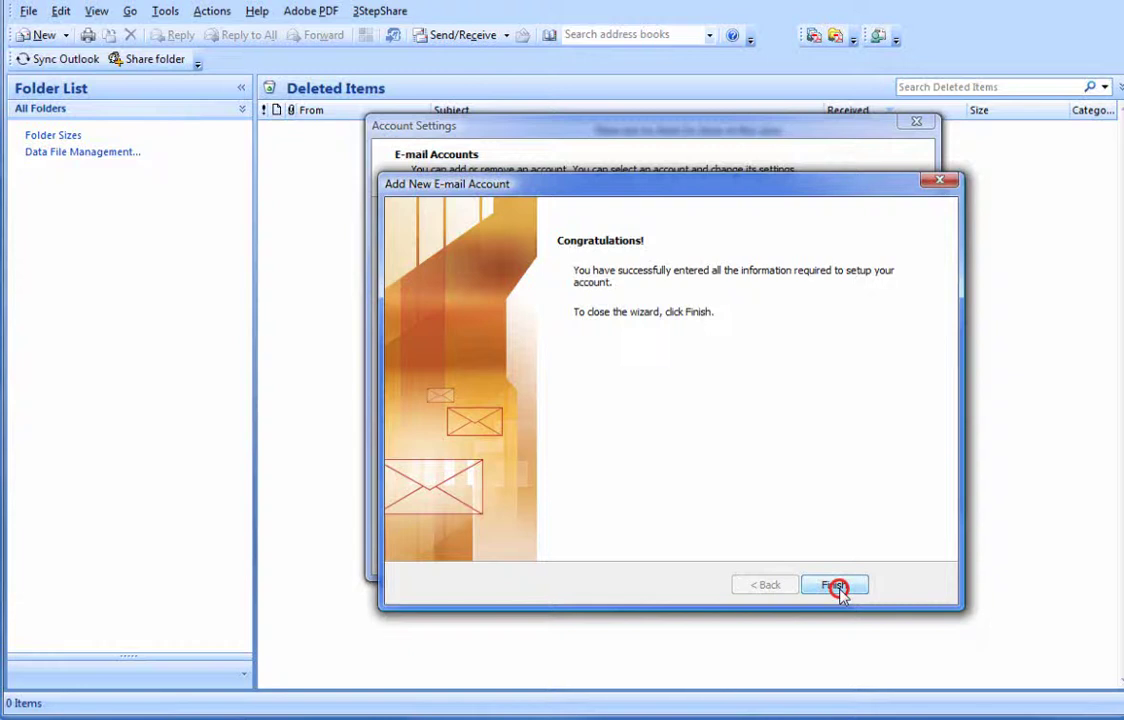
{"action": "left_click", "coordinate": [836, 587]}
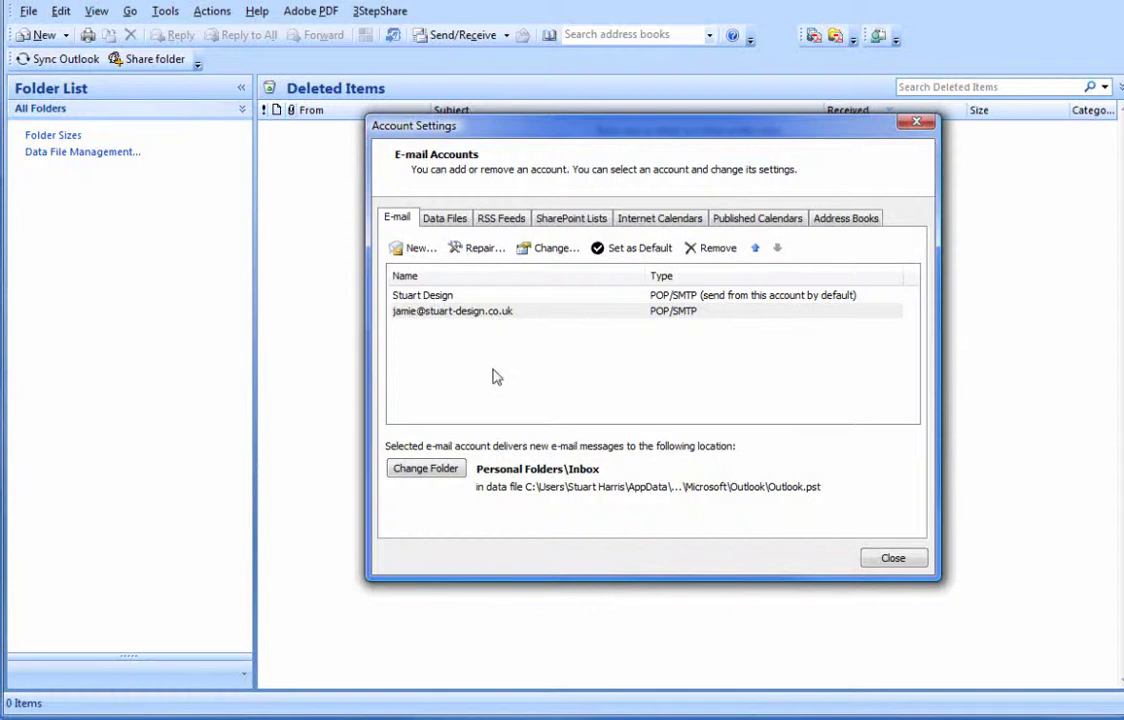
{"action": "left_click", "coordinate": [895, 558]}
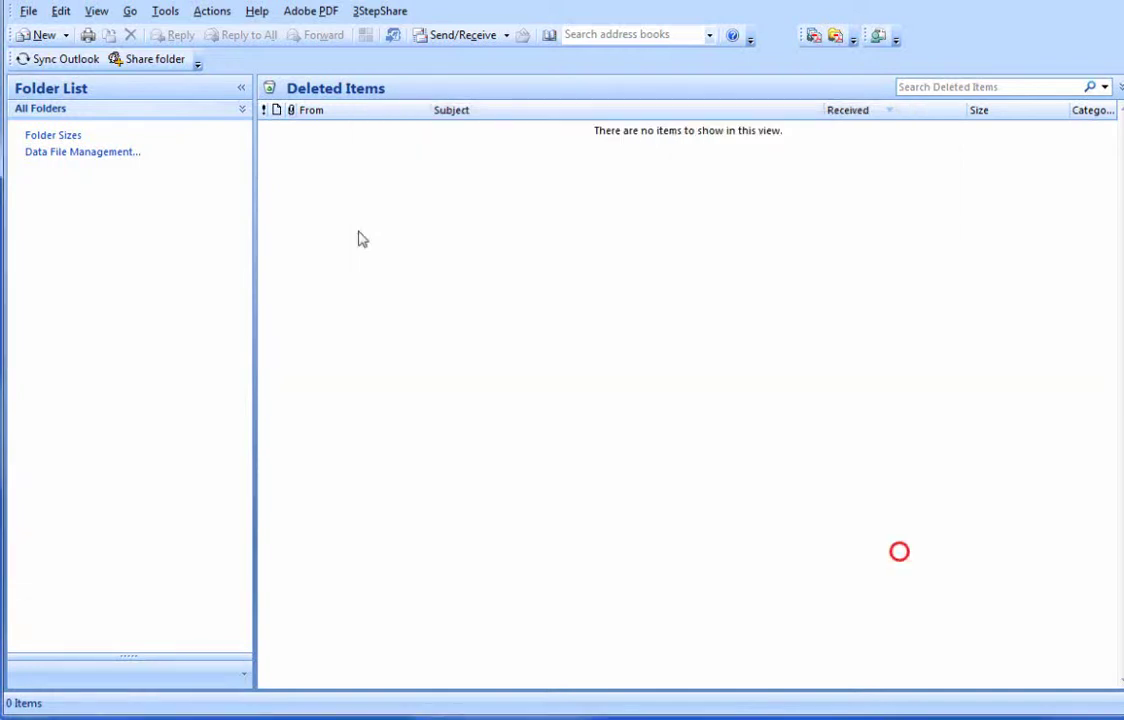
- Fetch new mail, open the Test Email to check its recipient address, then close it
{"action": "left_click", "coordinate": [508, 35]}
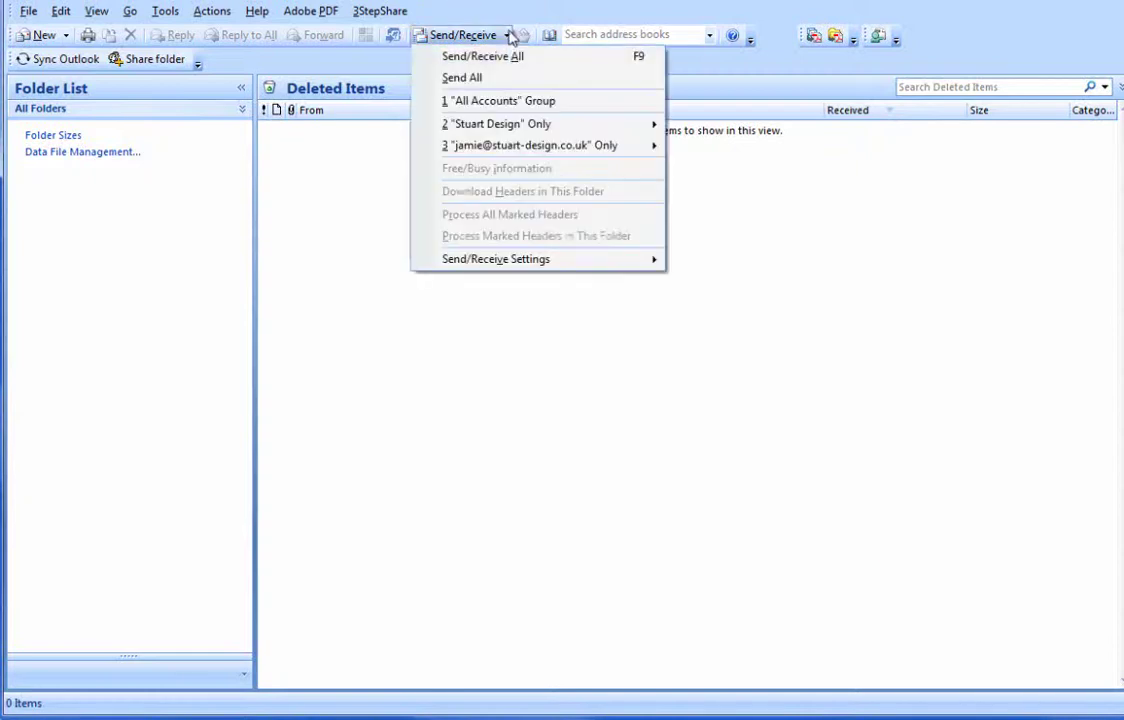
{"action": "left_click", "coordinate": [490, 11]}
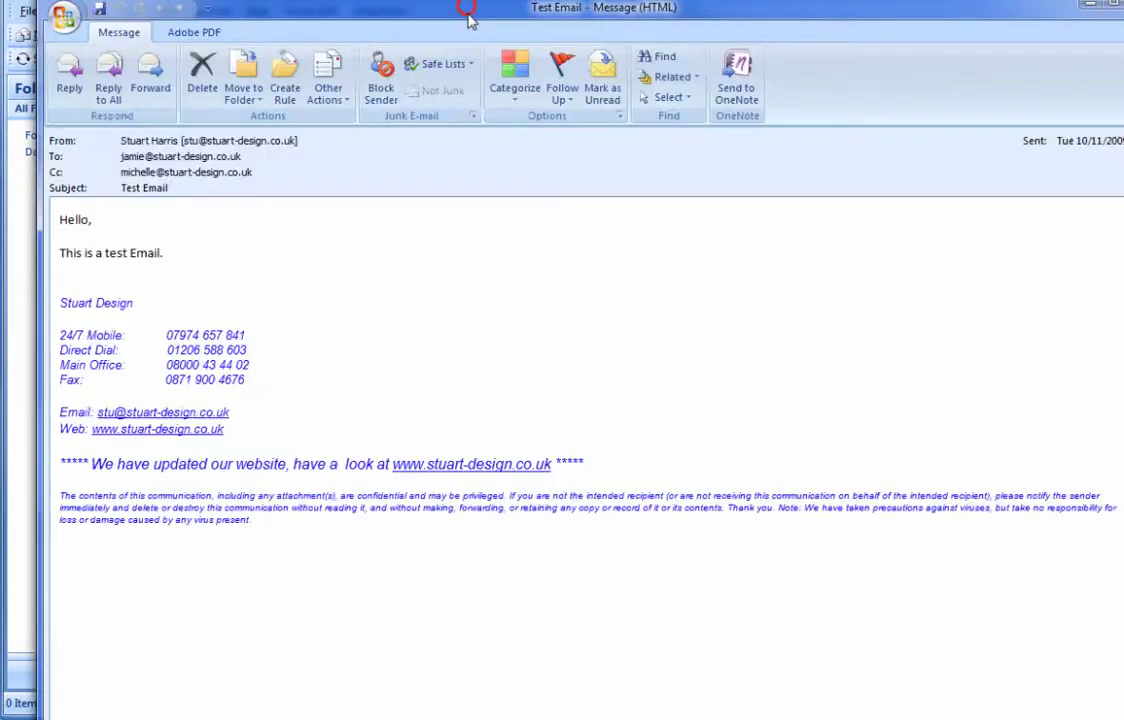
{"action": "left_click_drag", "start_coordinate": [467, 12], "coordinate": [468, 19]}
{"action": "left_click", "coordinate": [150, 225]}
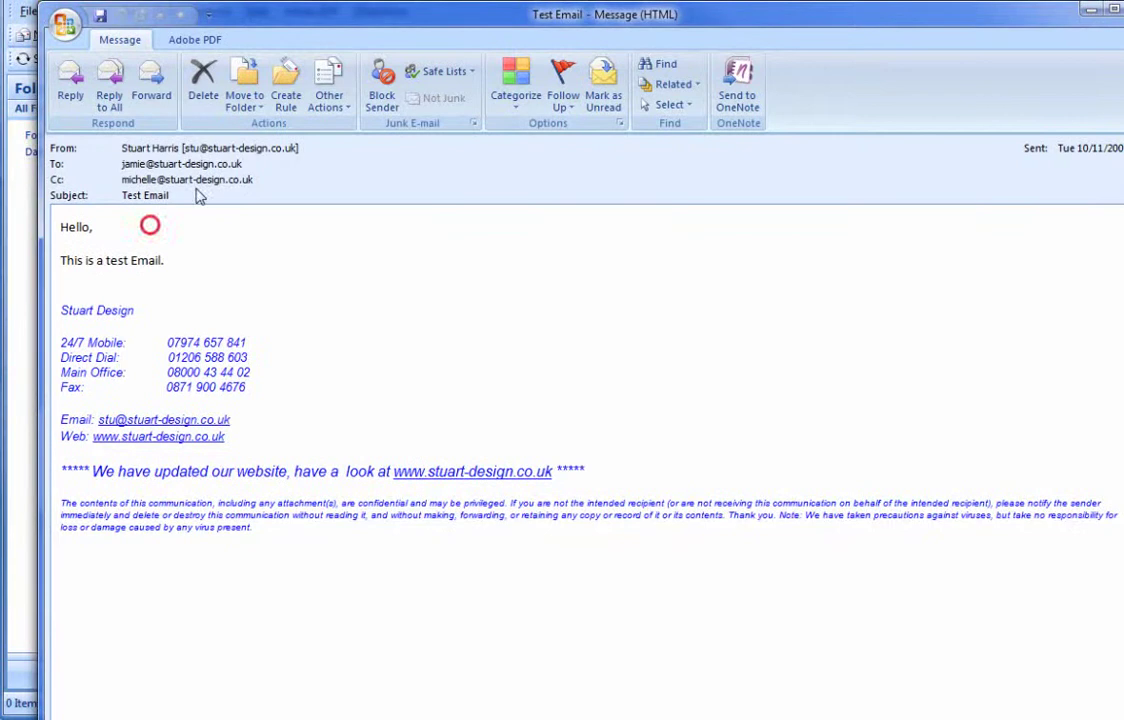
{"action": "left_click_drag", "start_coordinate": [122, 163], "coordinate": [235, 175]}
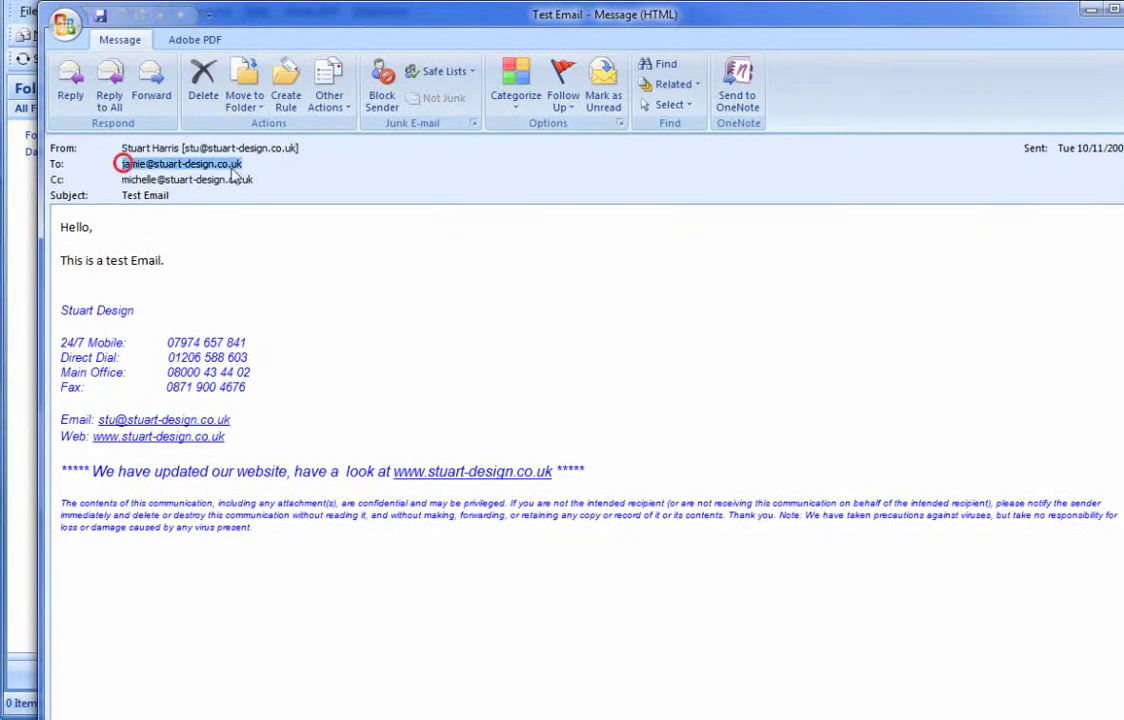
{"action": "left_click", "coordinate": [271, 250]}
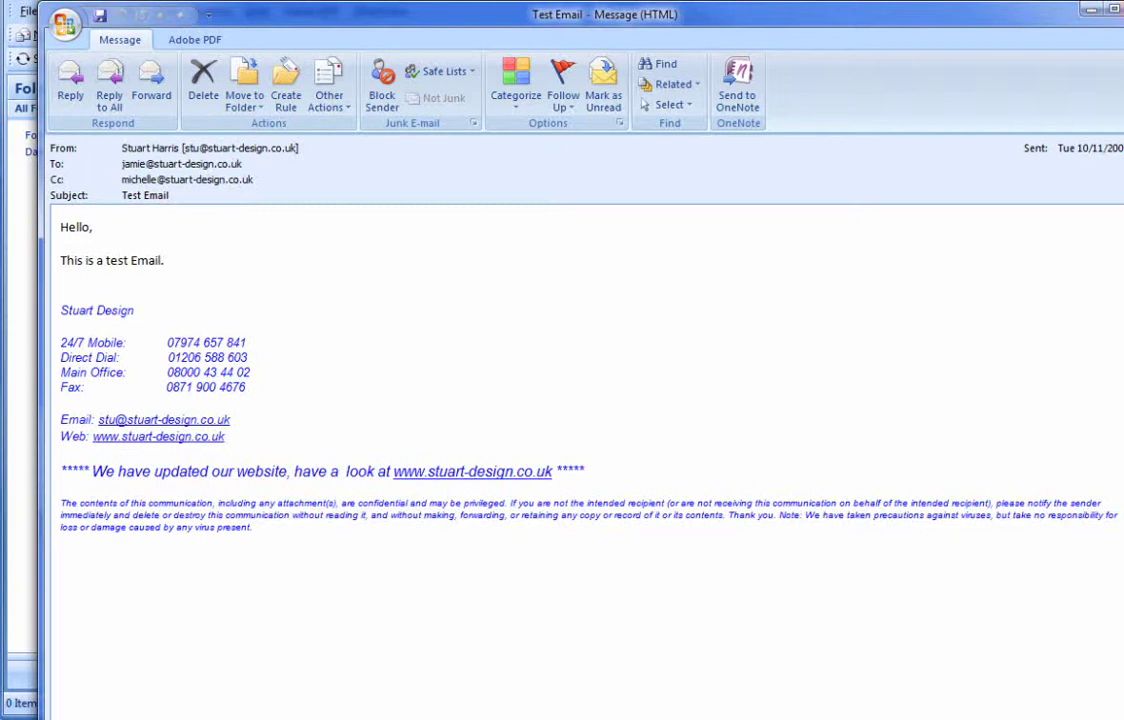
{"action": "key", "text": "Escape"}
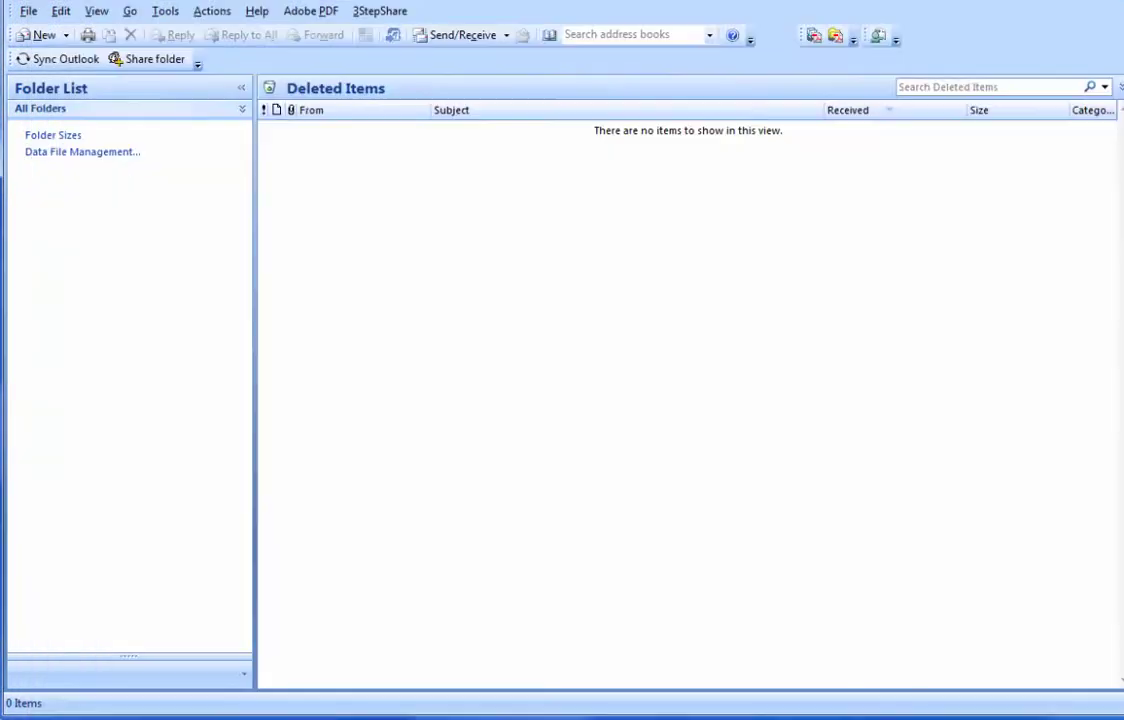